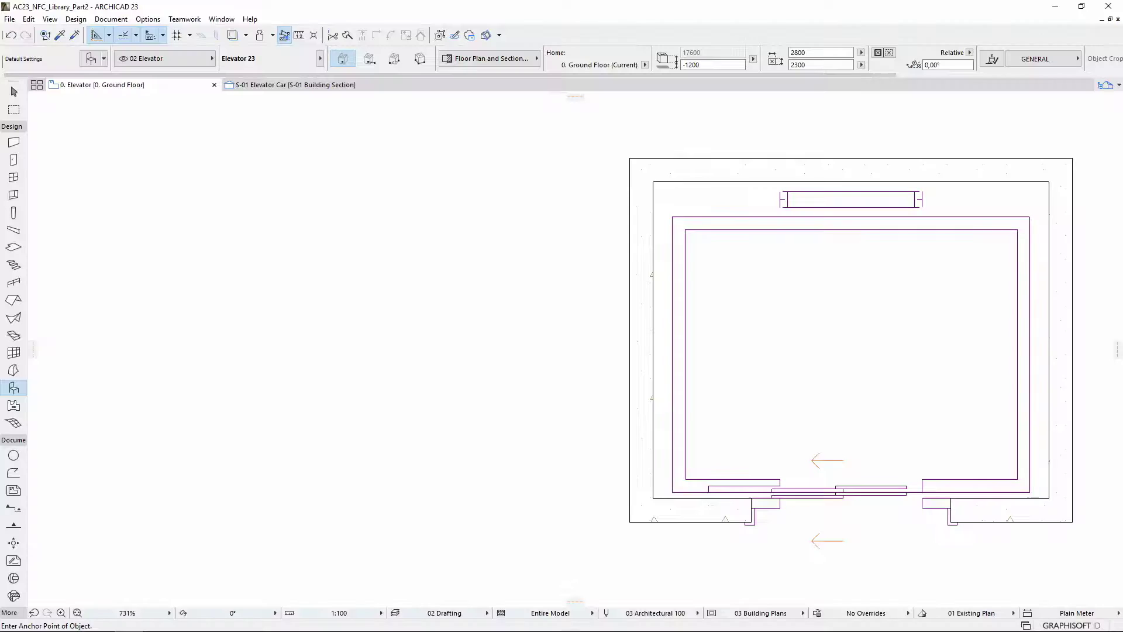
Step: Open Object Default Settings for the Elevator 23 object from the Info Box
click(91, 60)
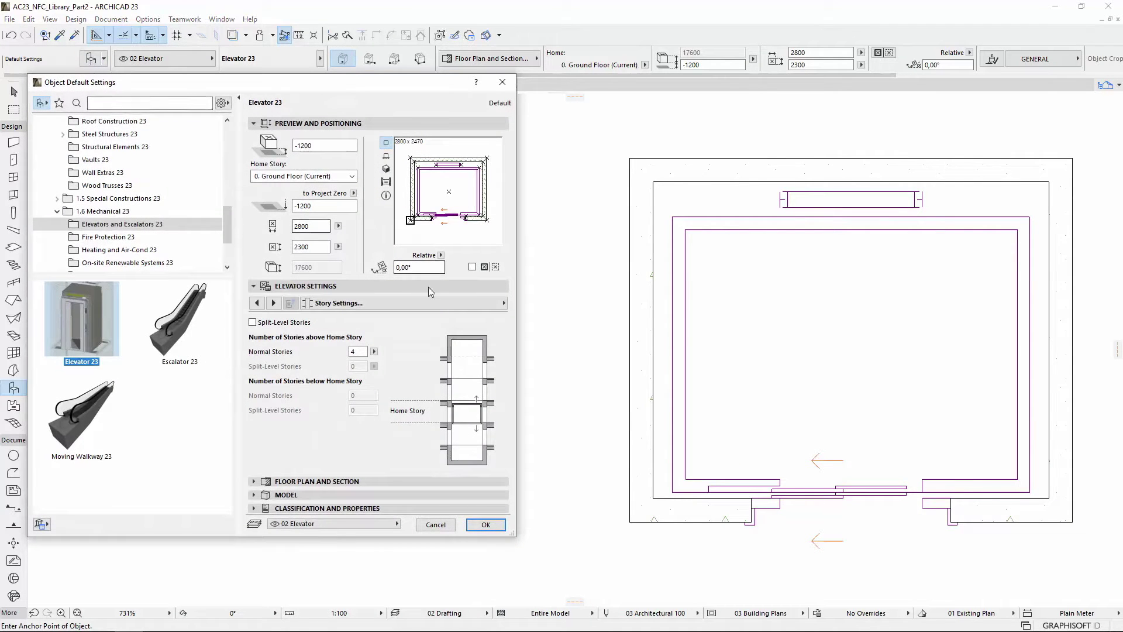
Step: Switch the elevator settings page to General Settings
click(474, 305)
click(536, 307)
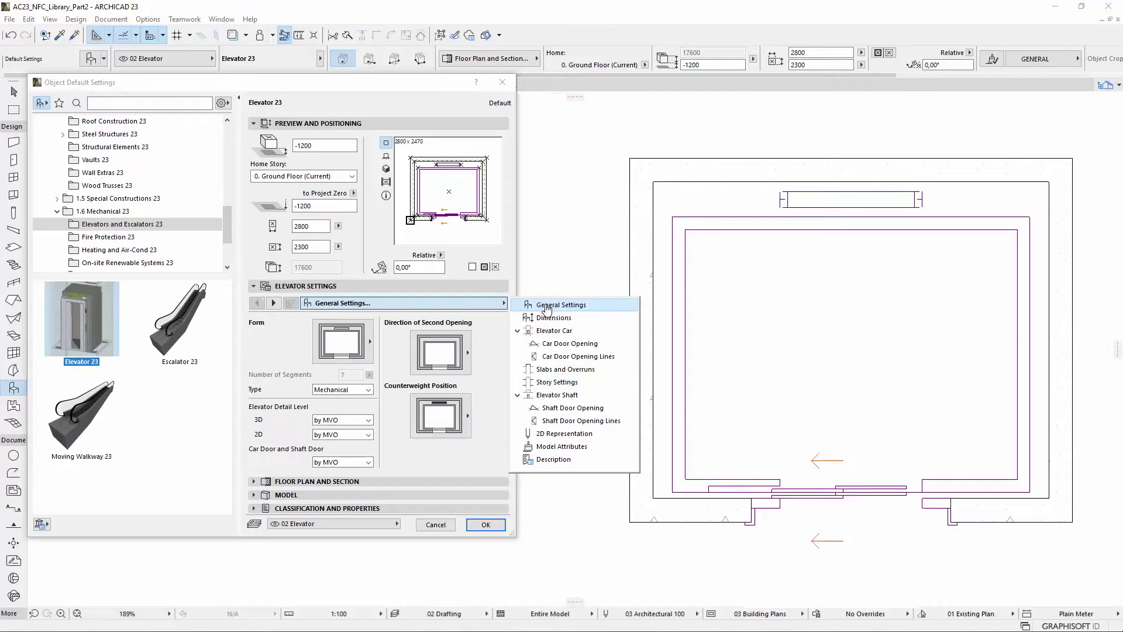
click(478, 454)
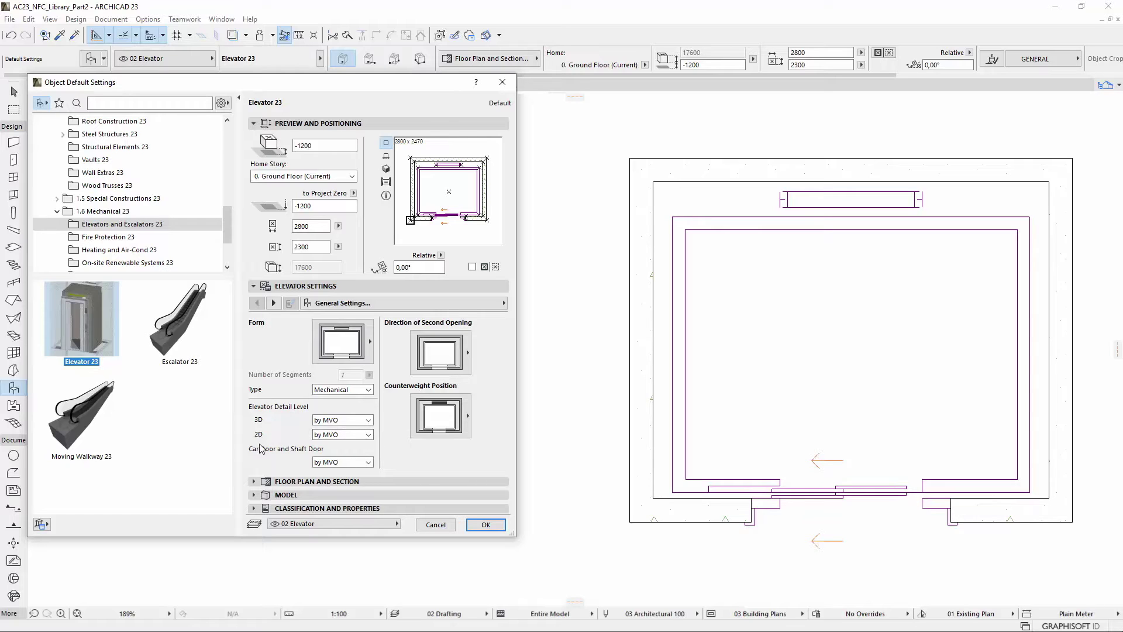
Step: Preview Car Door and Shaft Door as Show Opening Only, then restore both to by MVO
click(369, 464)
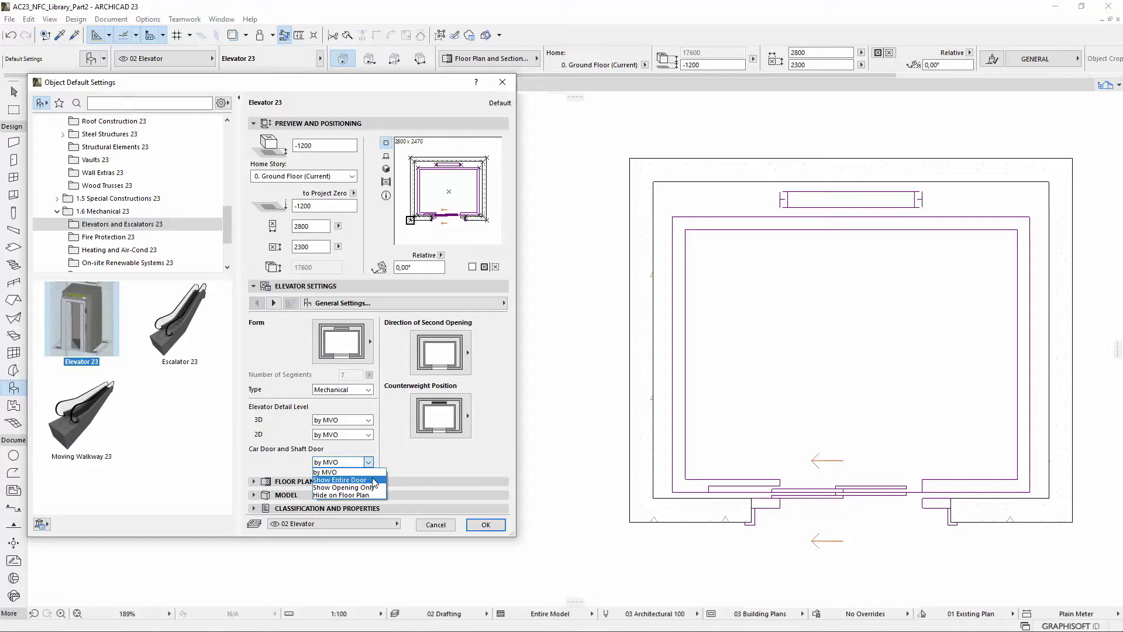
click(380, 488)
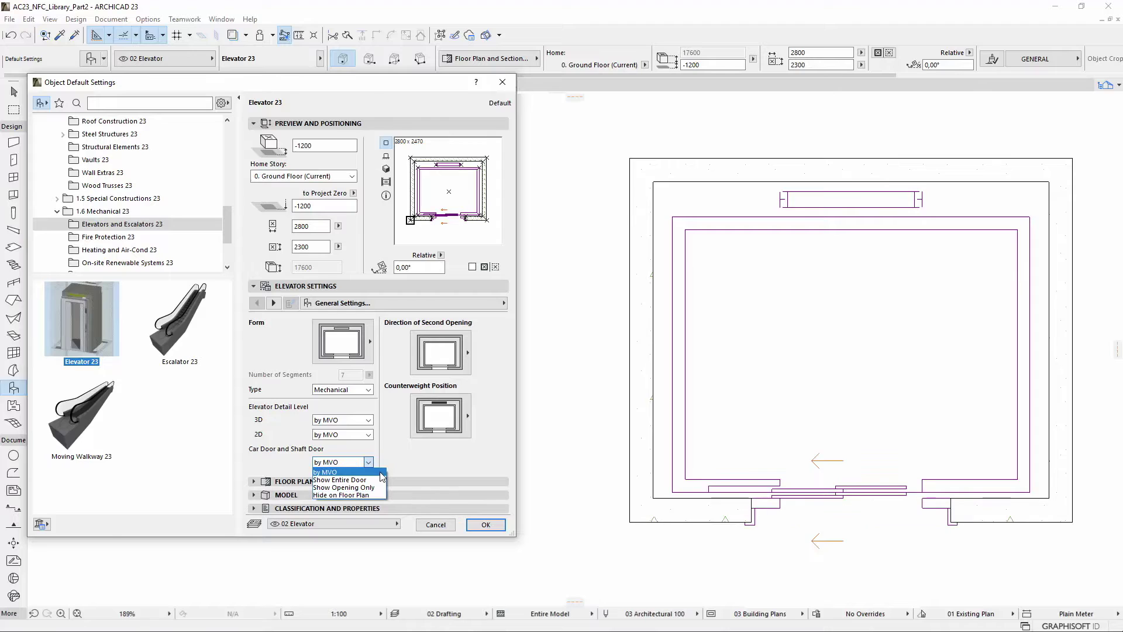
click(380, 472)
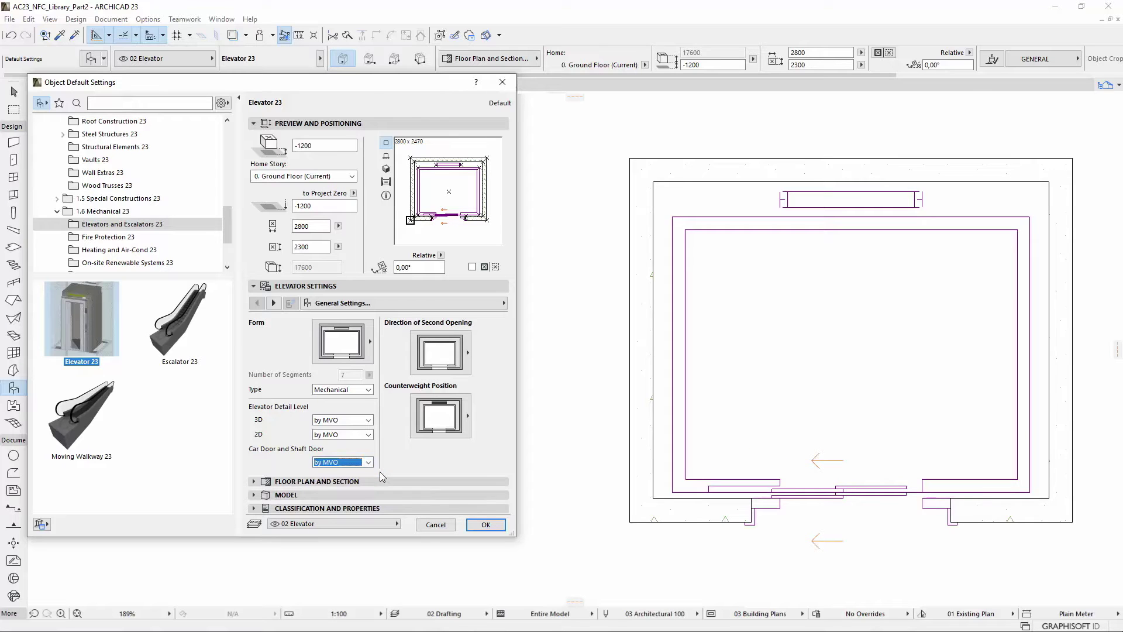
click(471, 303)
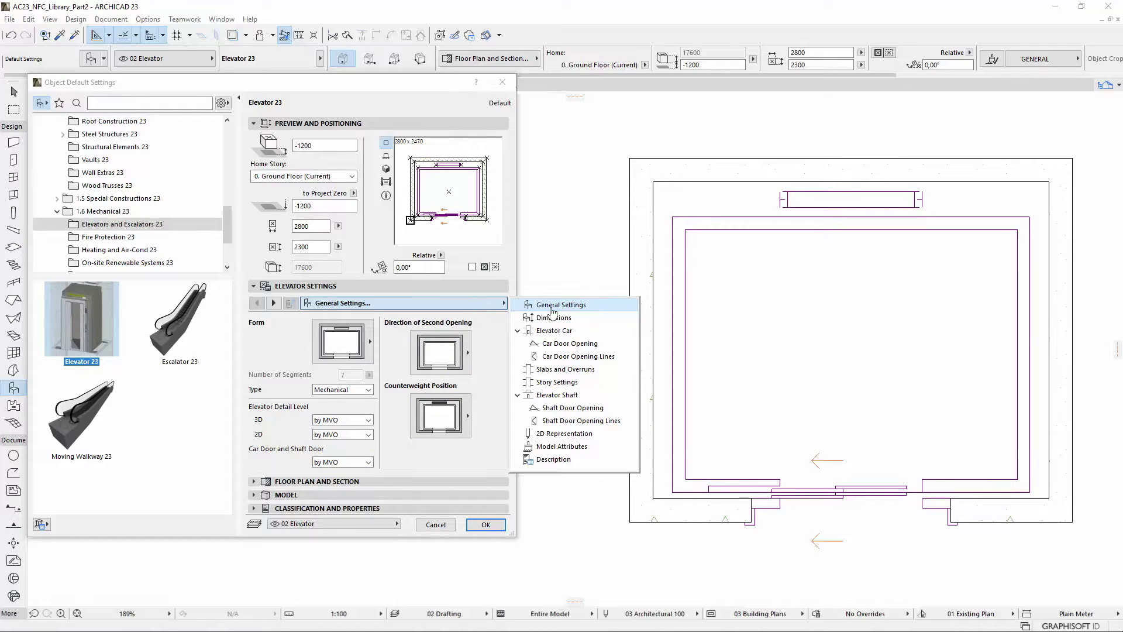
click(548, 331)
Step: Set the elevator Car to Off in 3D and Section/Elevation views
click(548, 331)
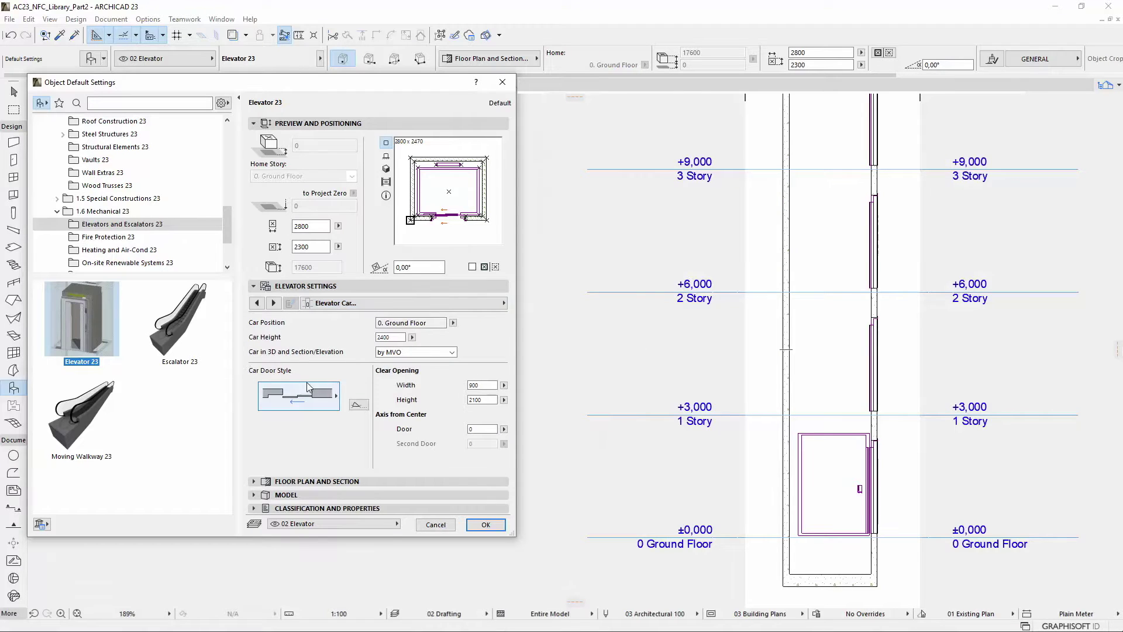
click(453, 353)
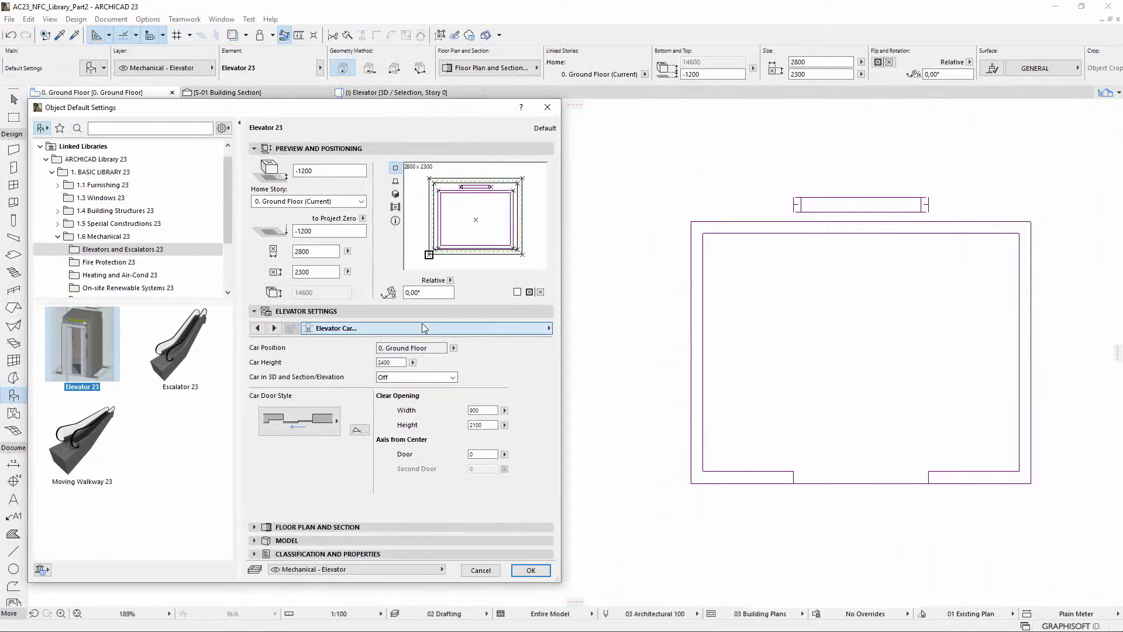
click(478, 332)
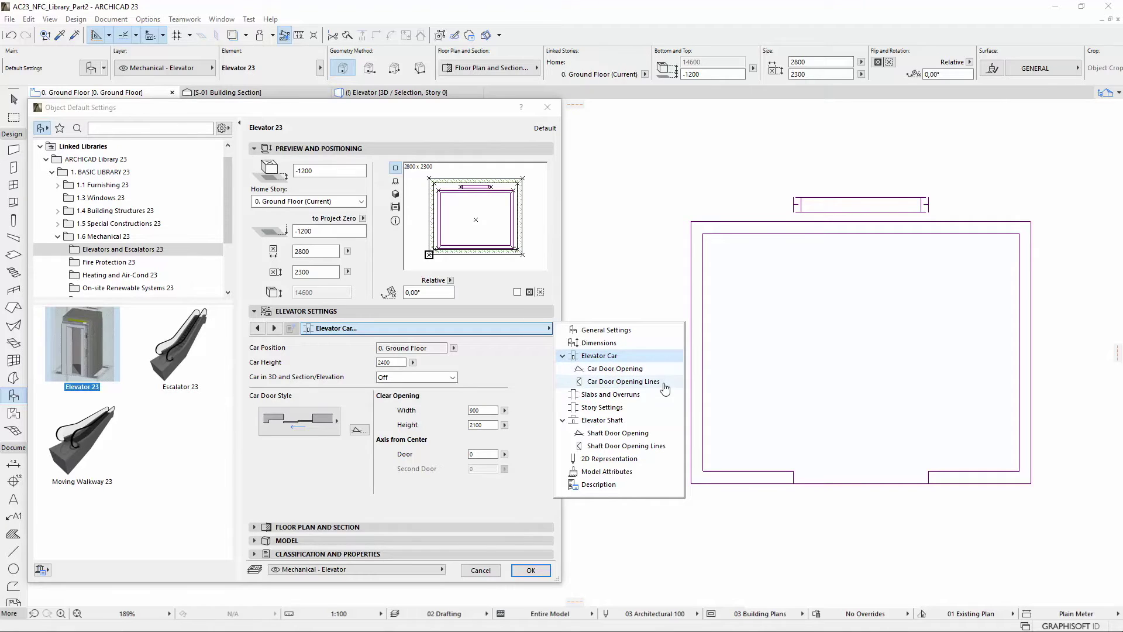
click(651, 370)
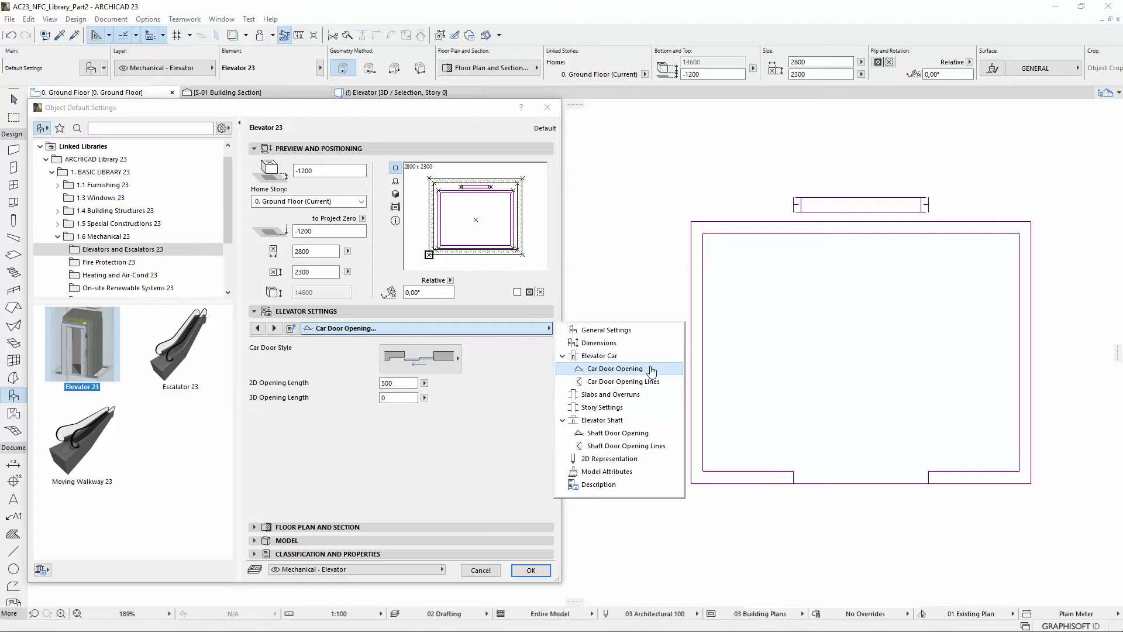
Step: Set Car Door Style to Style 5, briefly editing the 2D Opening Length field
click(451, 365)
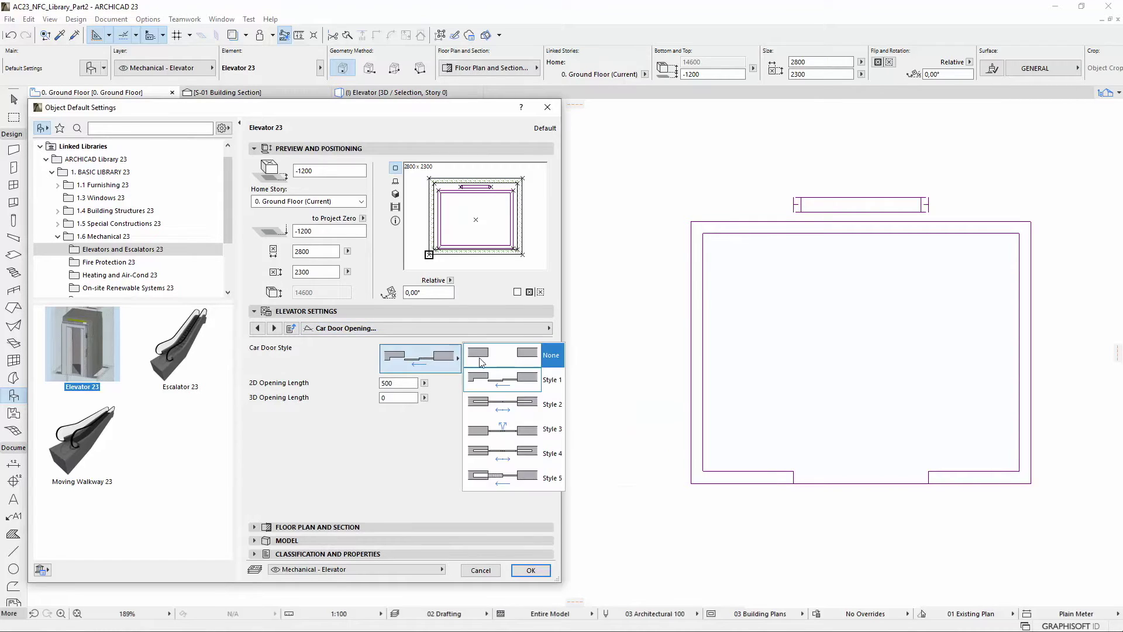
click(552, 486)
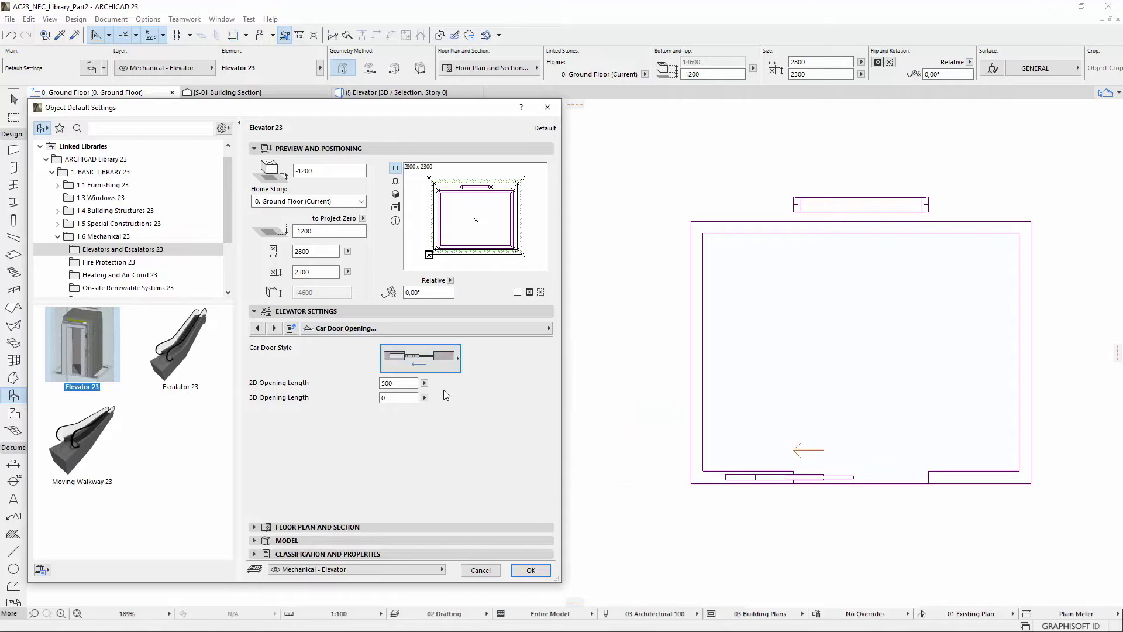
double_click(402, 384)
text(100)
click(402, 397)
click(539, 328)
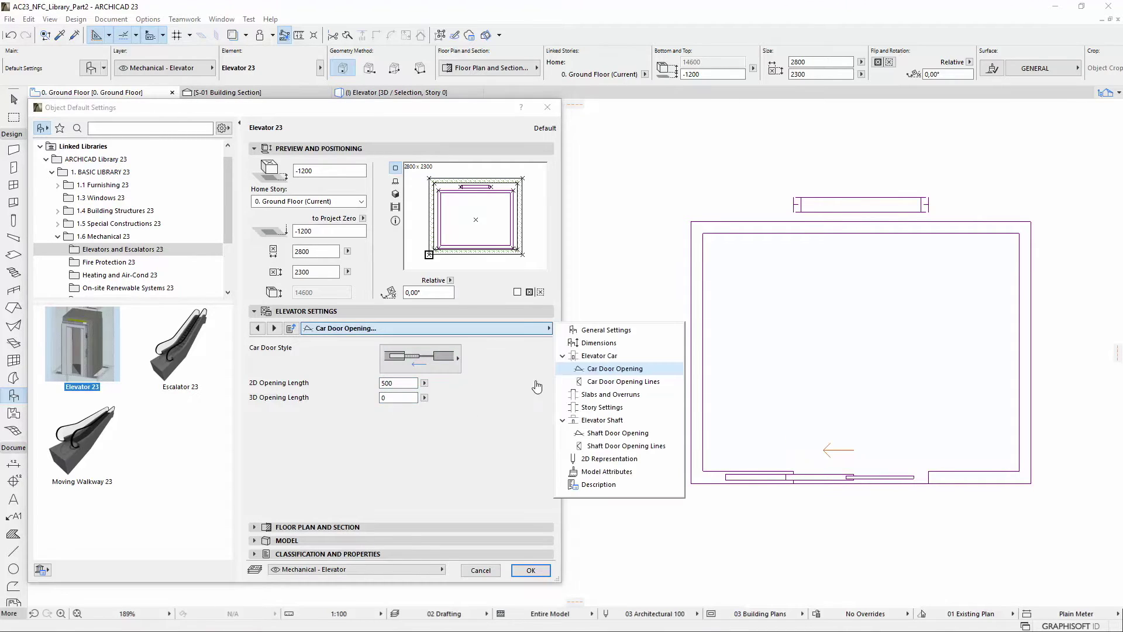
Step: Review Car Door Opening Lines options, keeping Arrow line shape and the solid line type
click(618, 382)
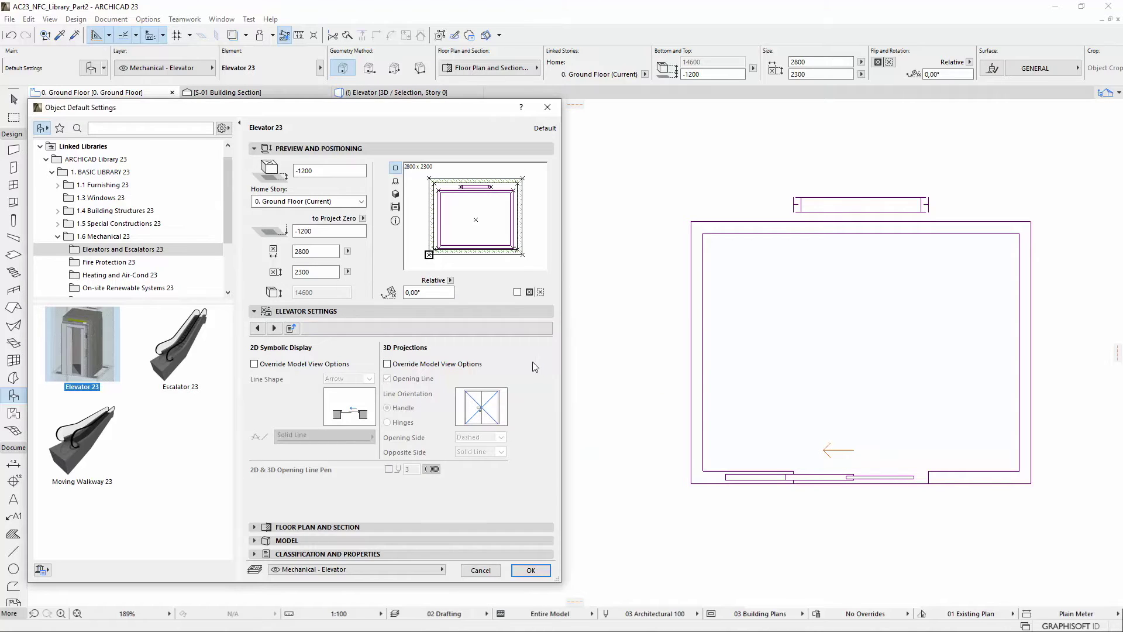
click(296, 366)
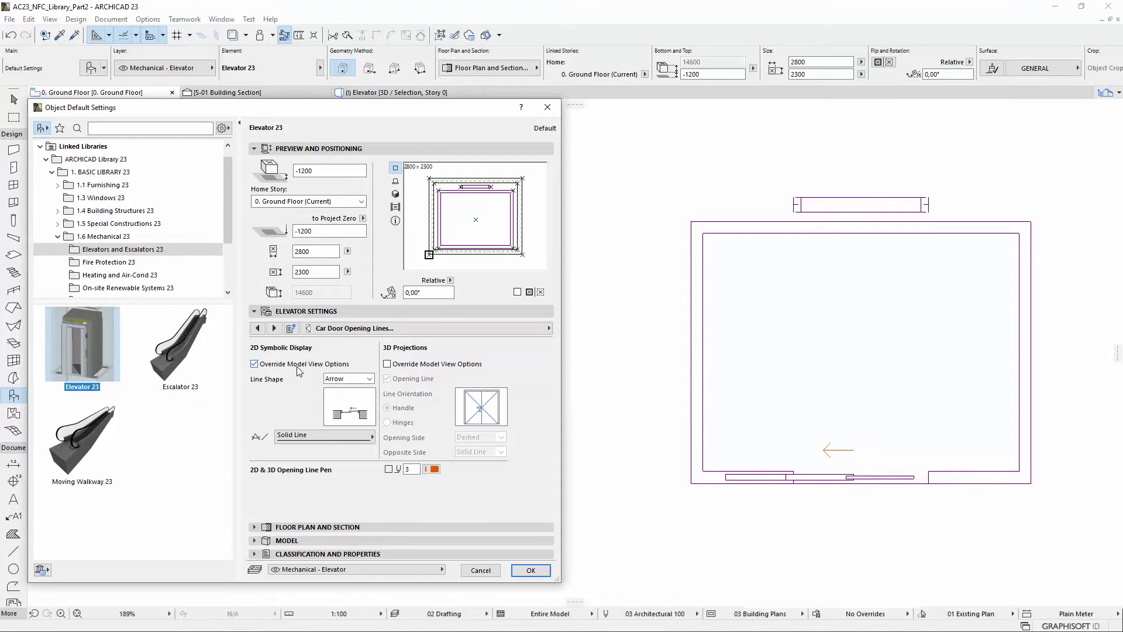
click(370, 379)
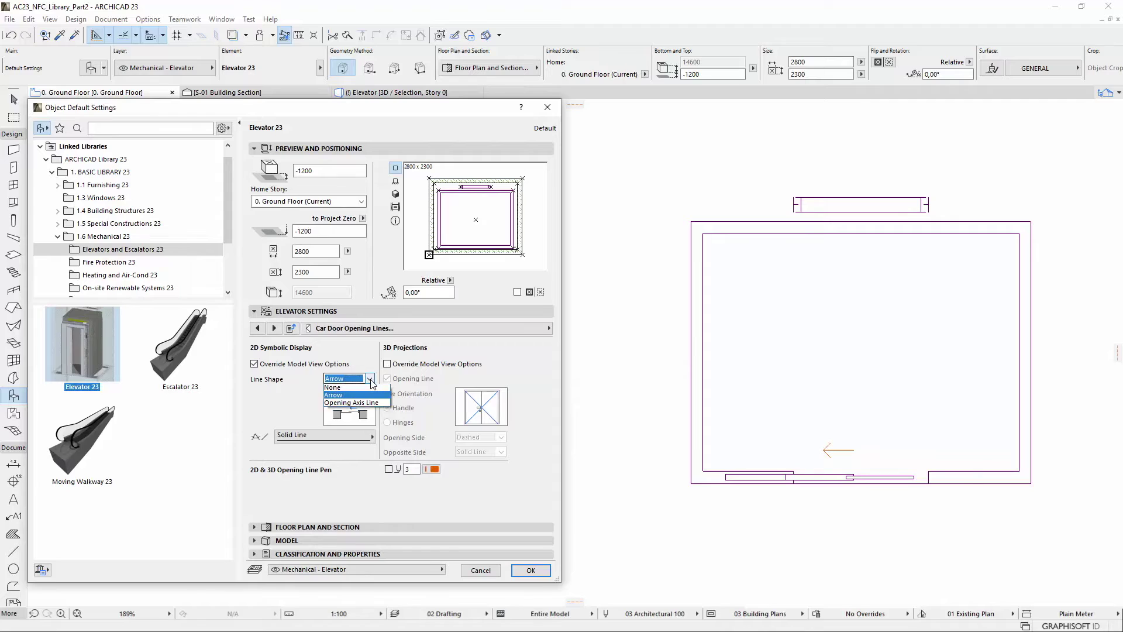
click(372, 416)
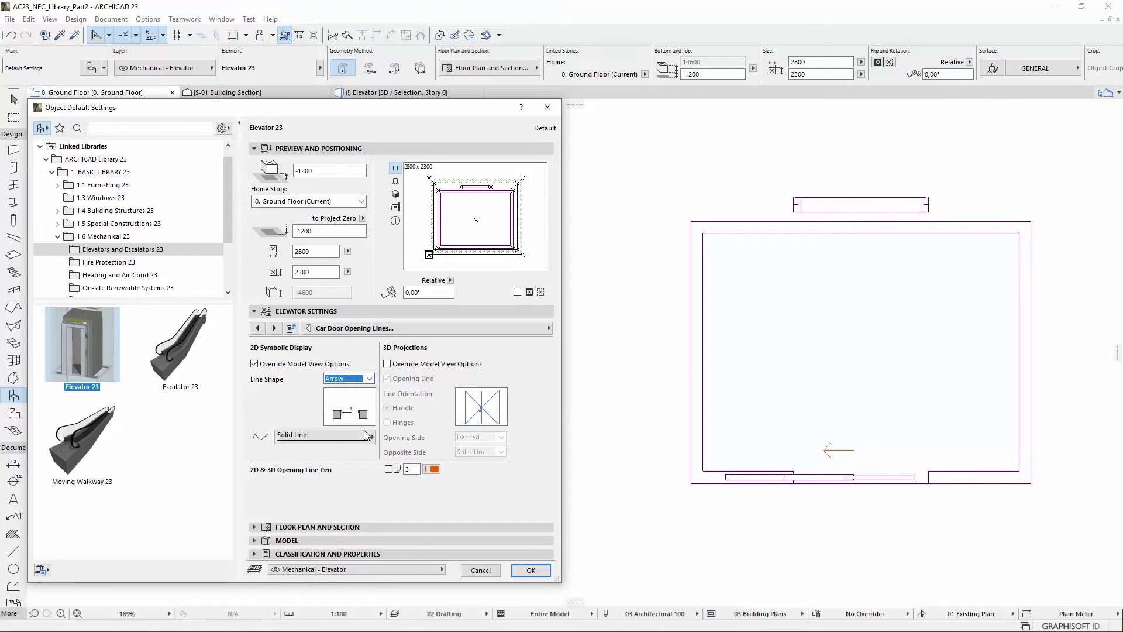
click(364, 443)
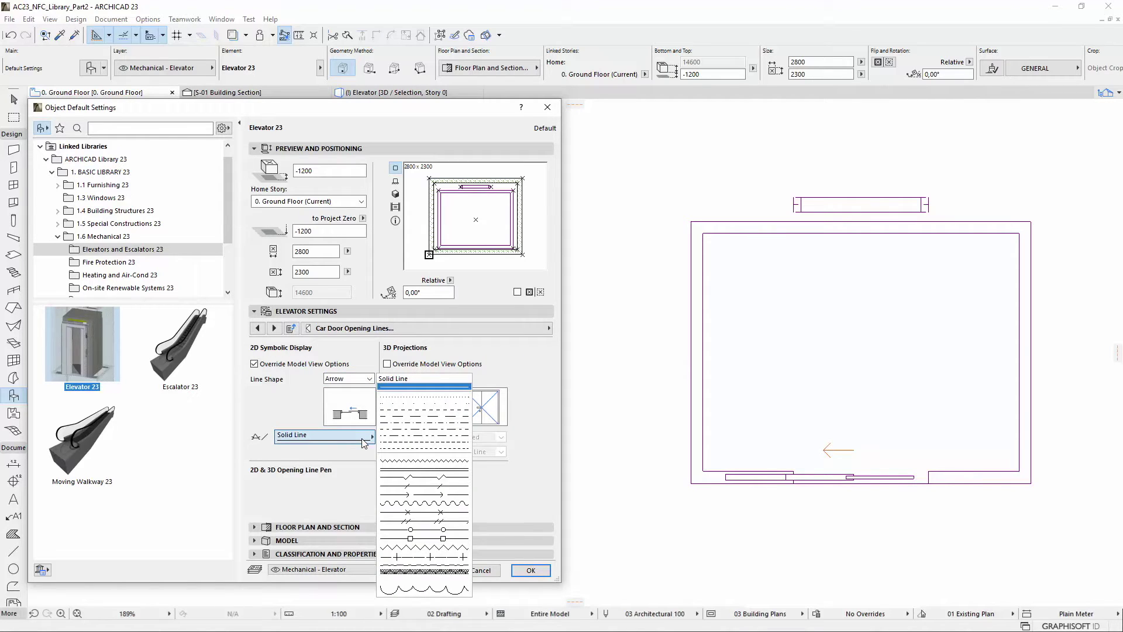
click(368, 500)
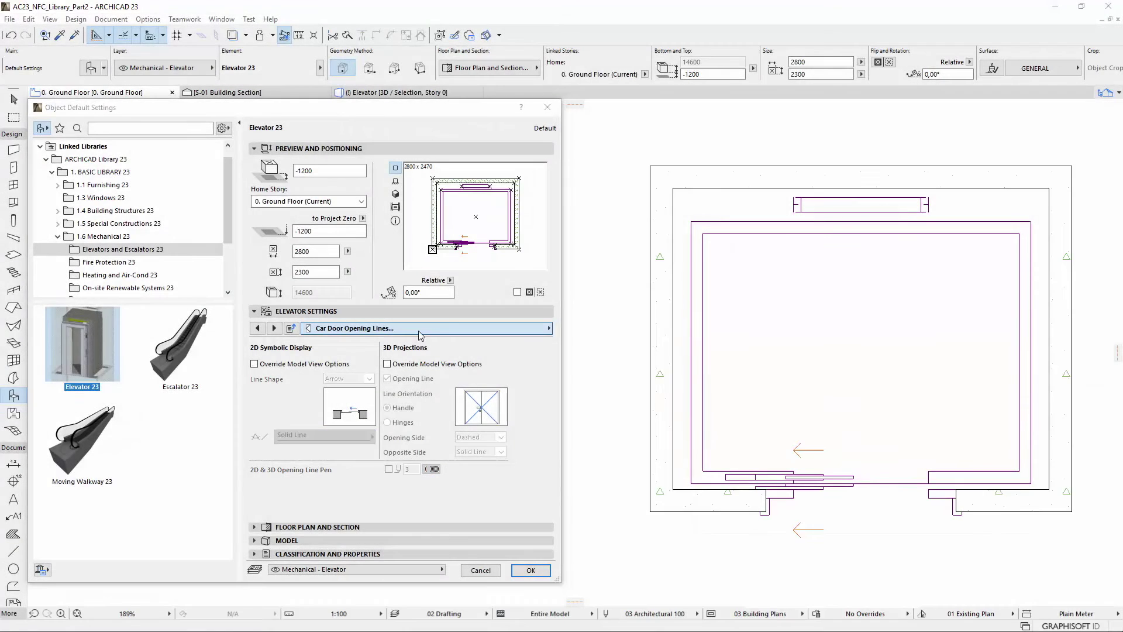
click(498, 329)
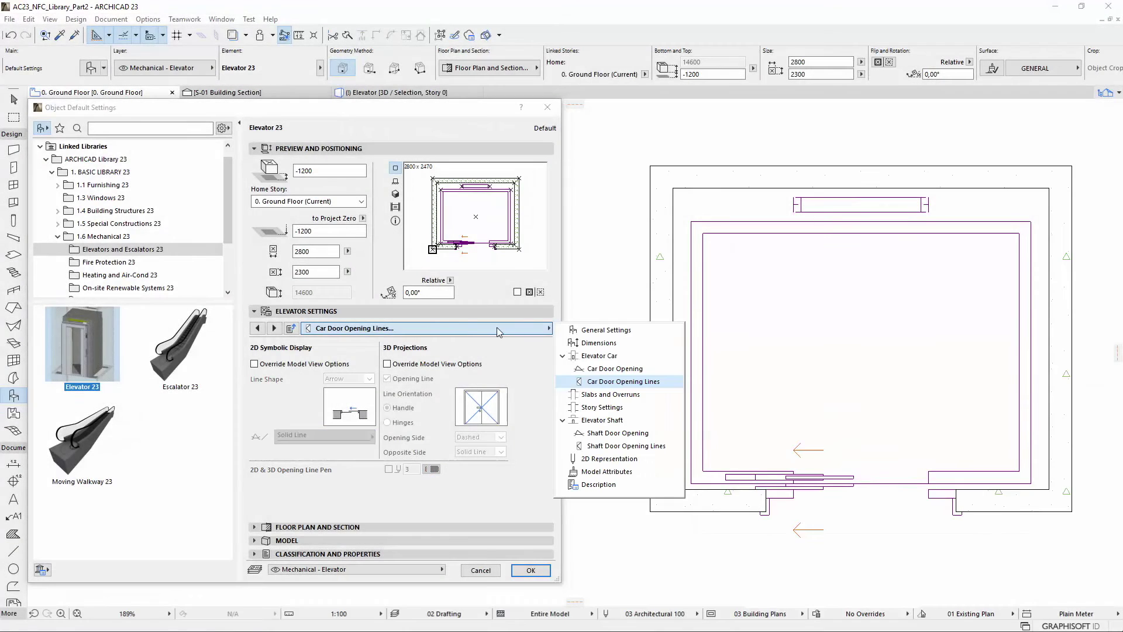
Step: Review the Elevator Shaft page: Sliding shaft doors, Control Panel Left, Front door position
click(625, 421)
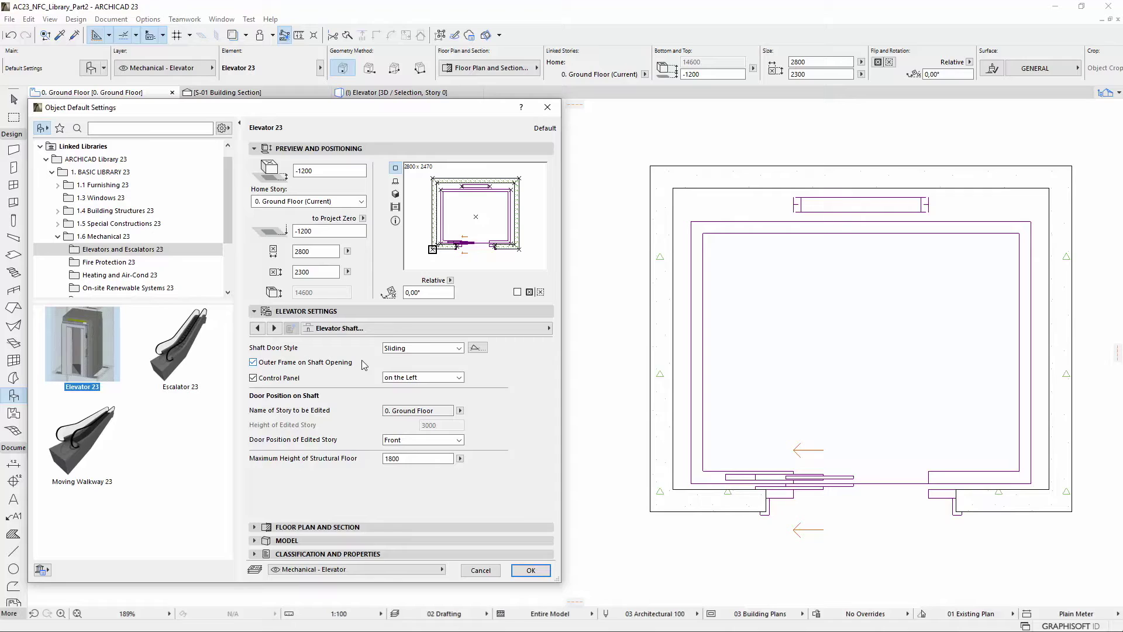
click(467, 331)
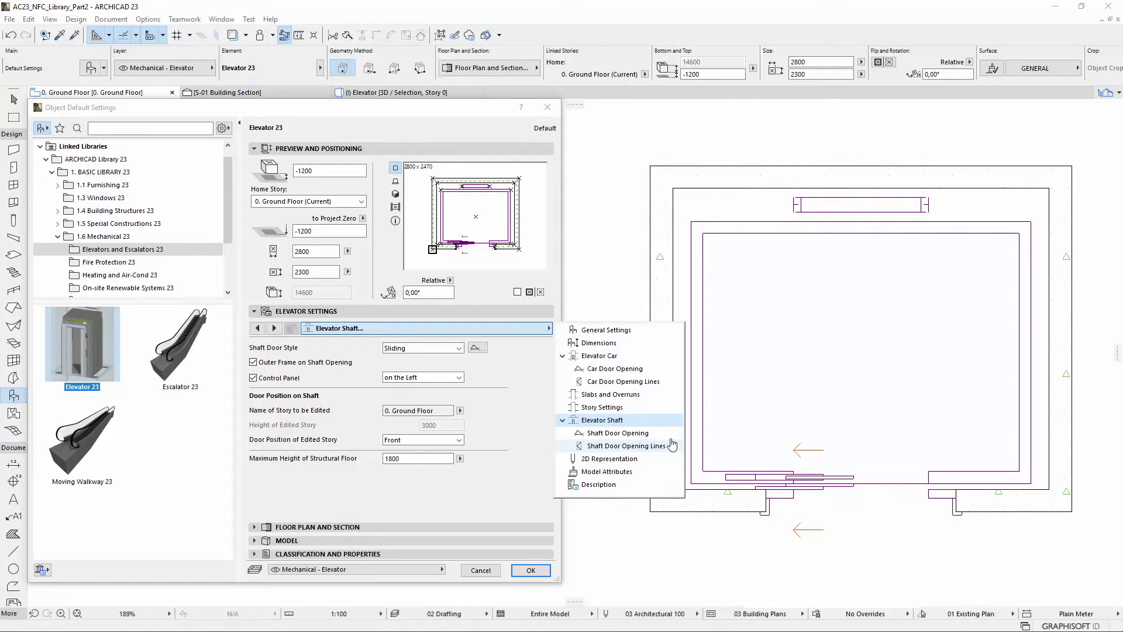
Step: Switch the elevator settings to the 2D Representation page
click(609, 459)
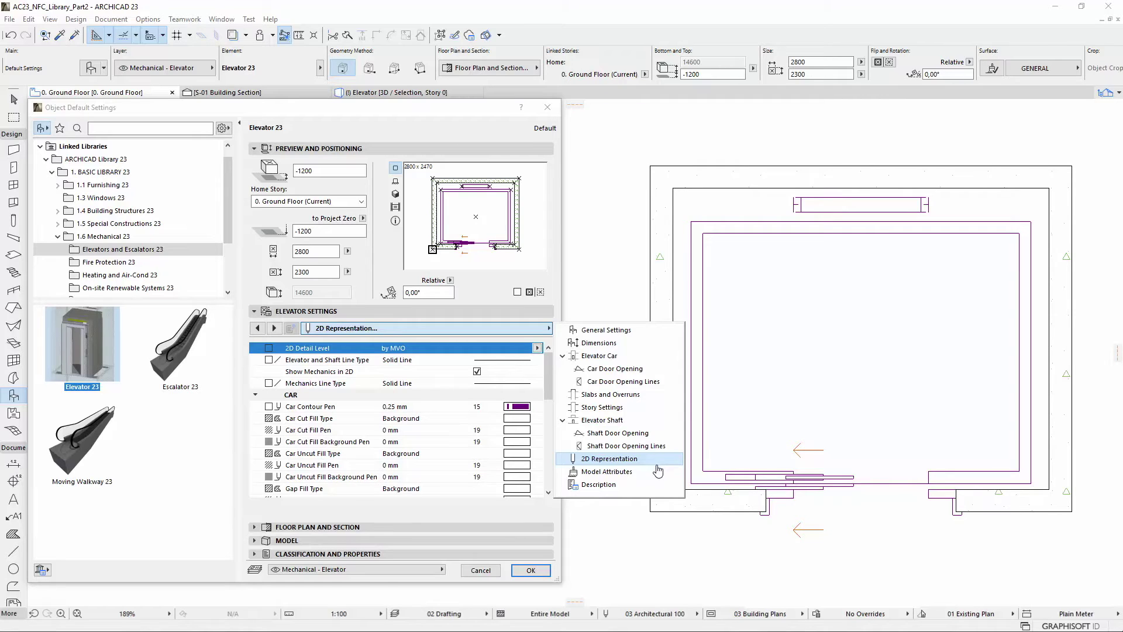
click(658, 475)
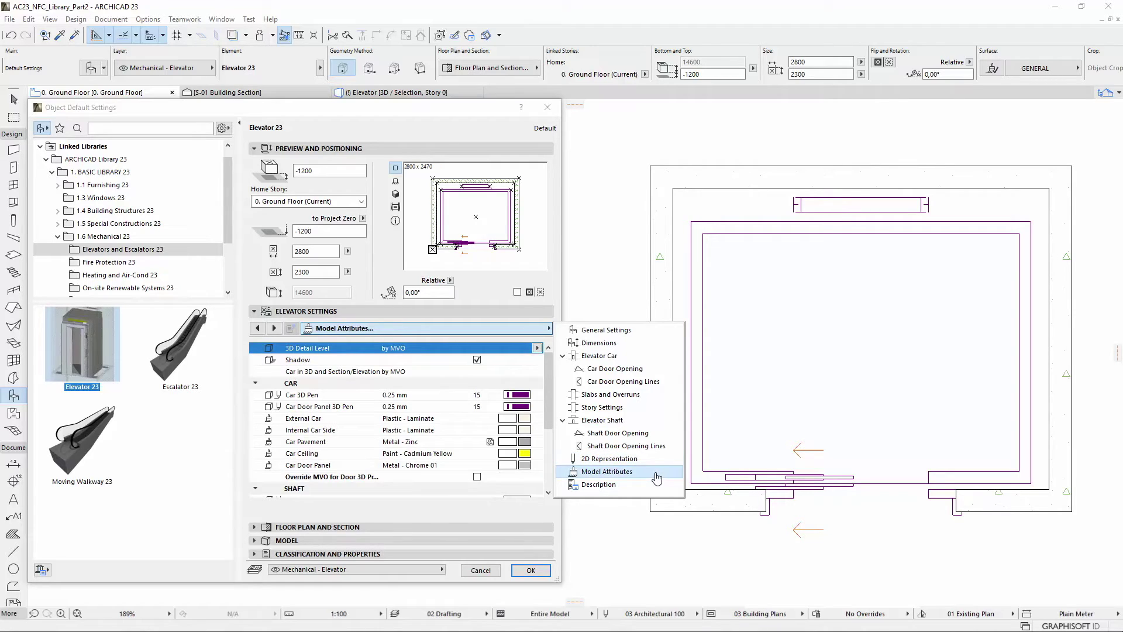
click(652, 461)
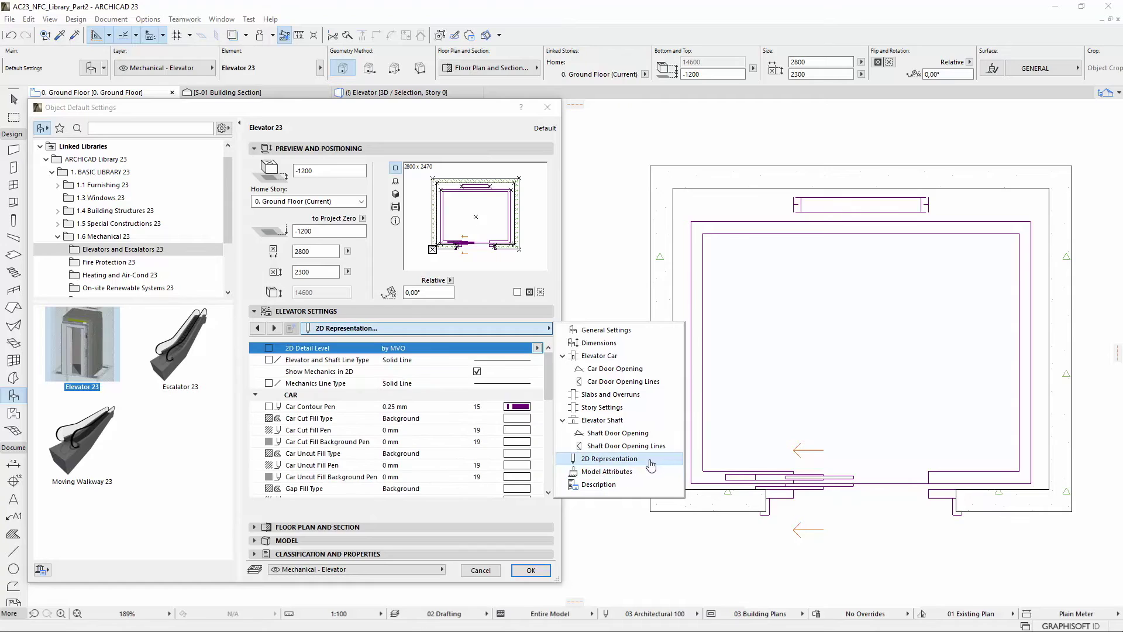
Step: Collapse the CAR DOOR, SHAFT and SHAFT DOOR groups and expand CAR's pen and fill parameters
click(256, 396)
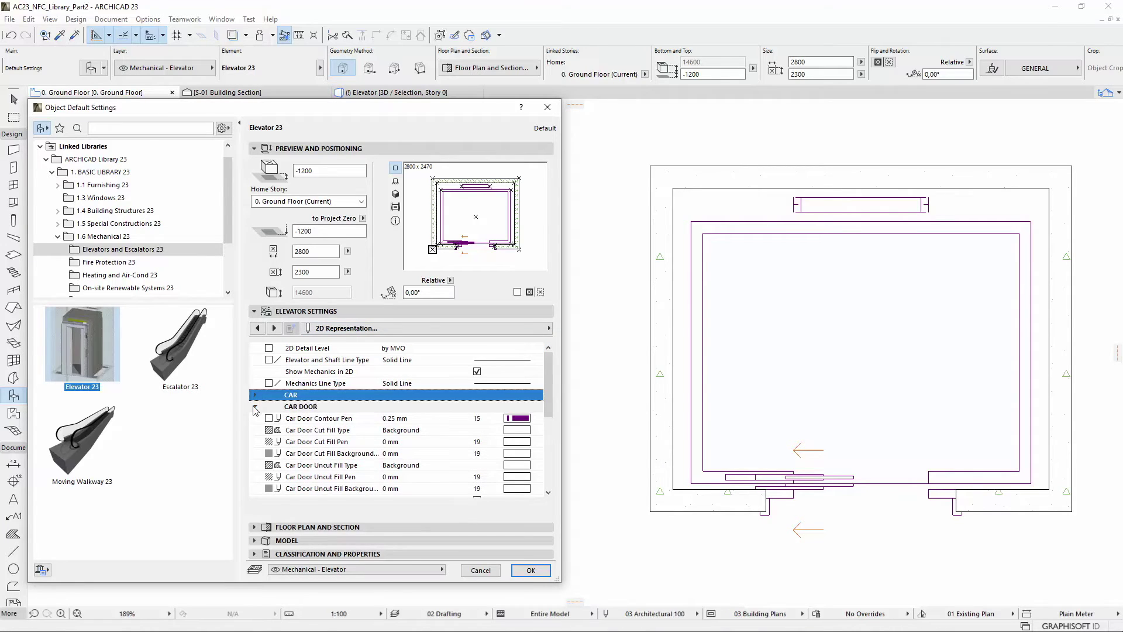
click(255, 407)
click(255, 430)
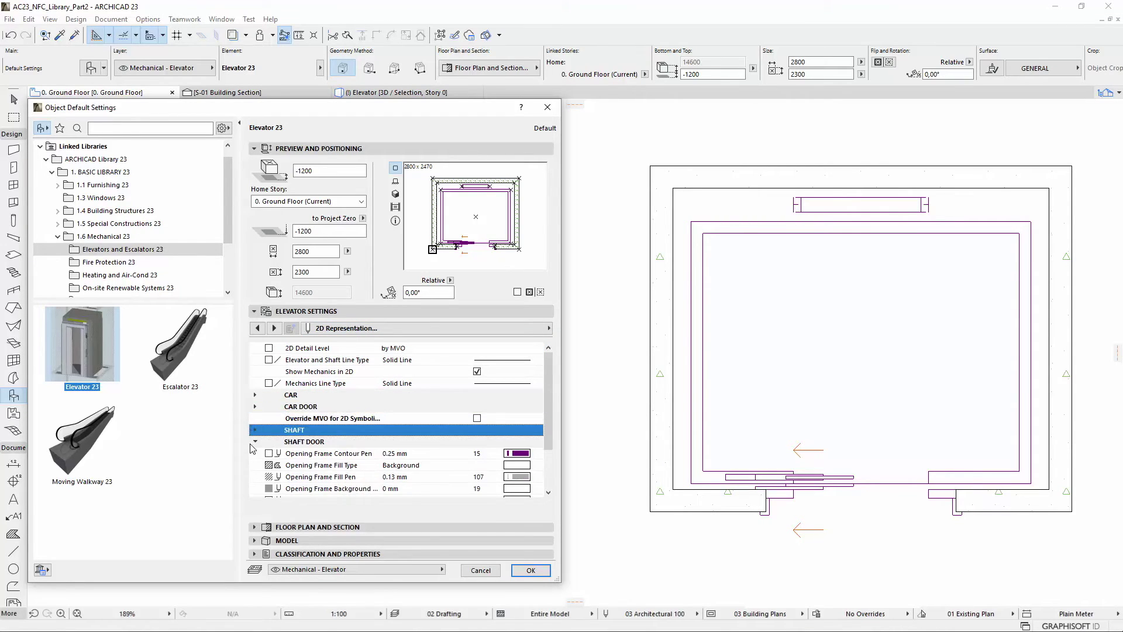
click(255, 443)
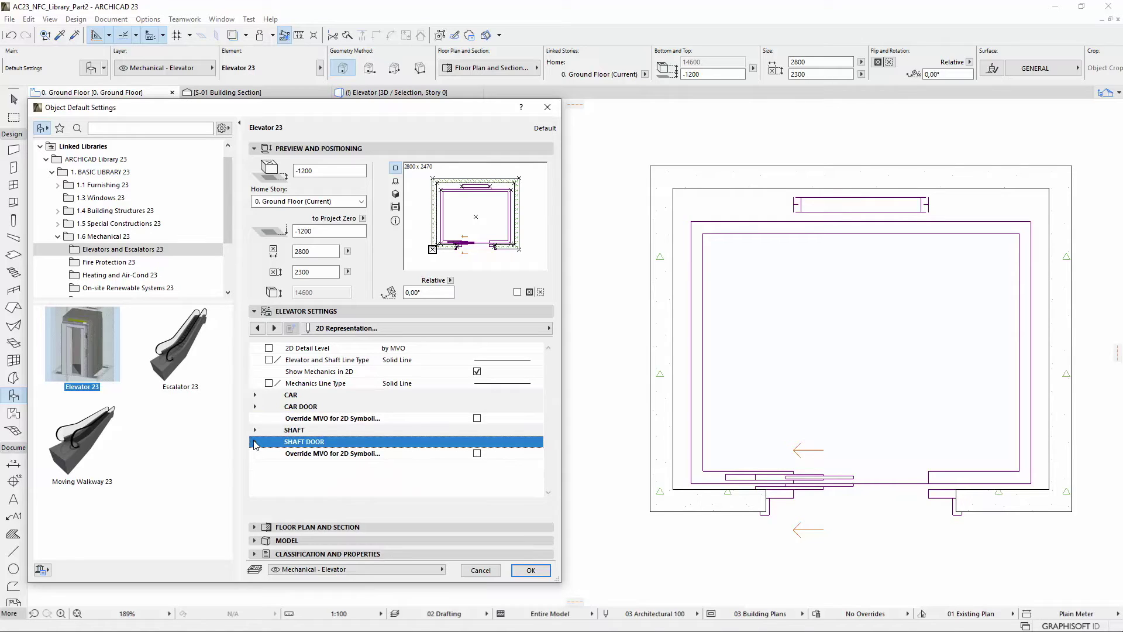
click(265, 497)
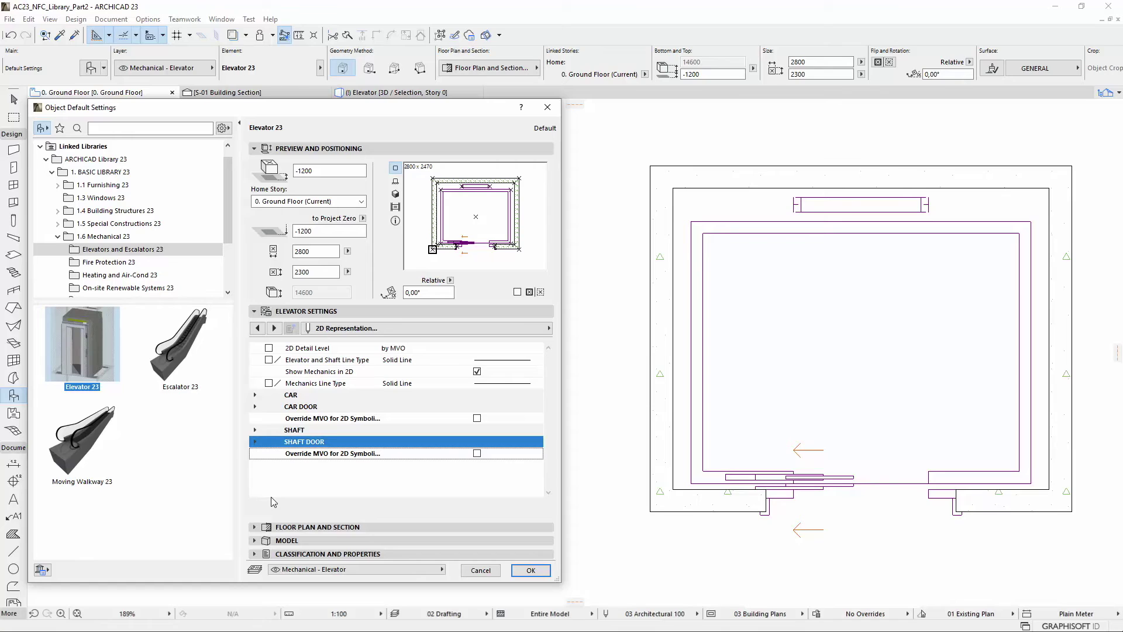
click(255, 395)
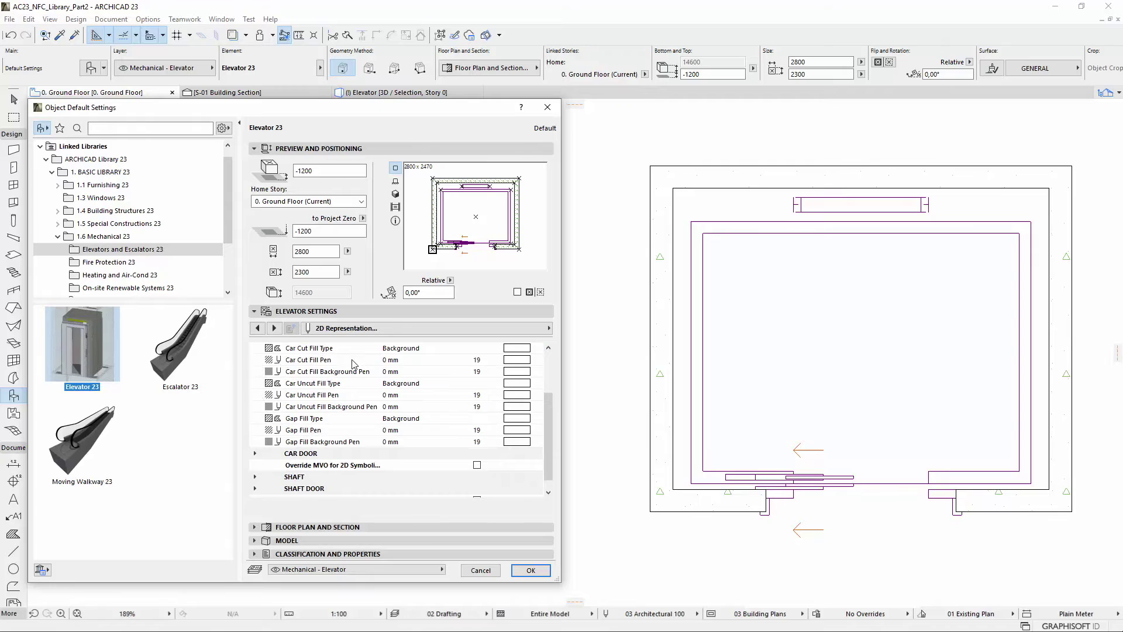
click(349, 419)
Step: Switch to the Model Attributes page and collapse the CAR and SHAFT groups
click(433, 328)
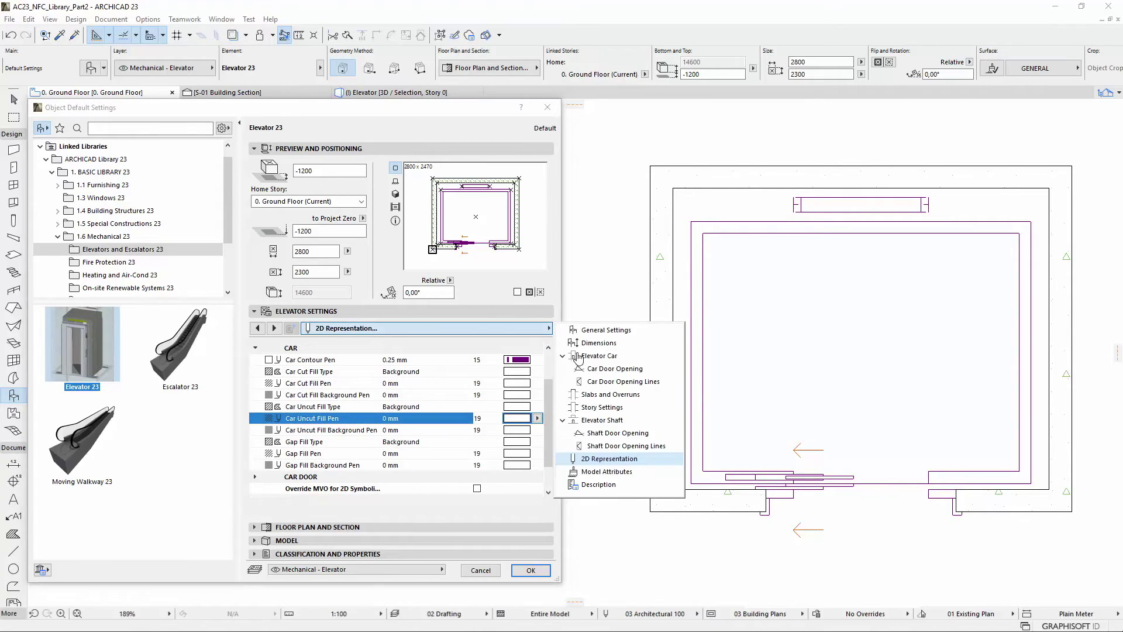
click(607, 471)
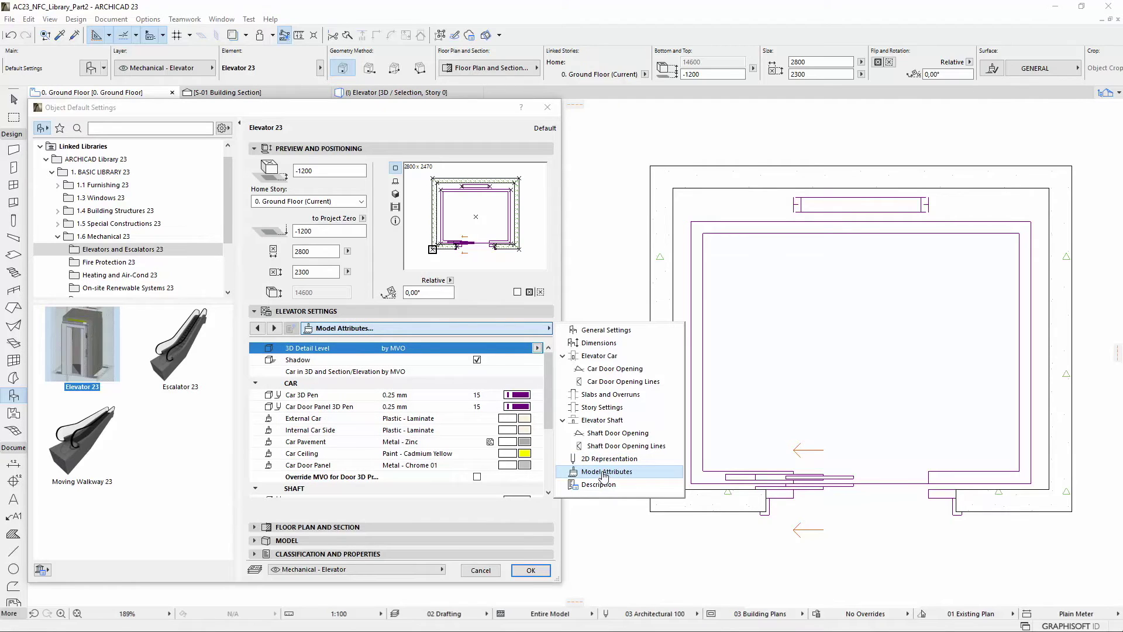
click(256, 387)
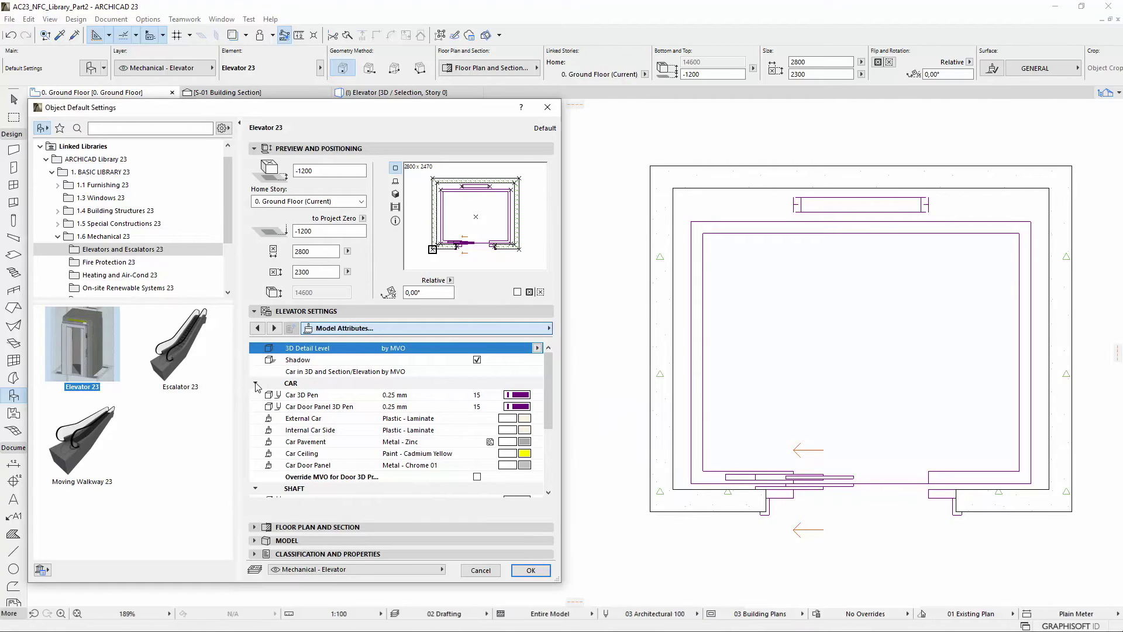
click(255, 388)
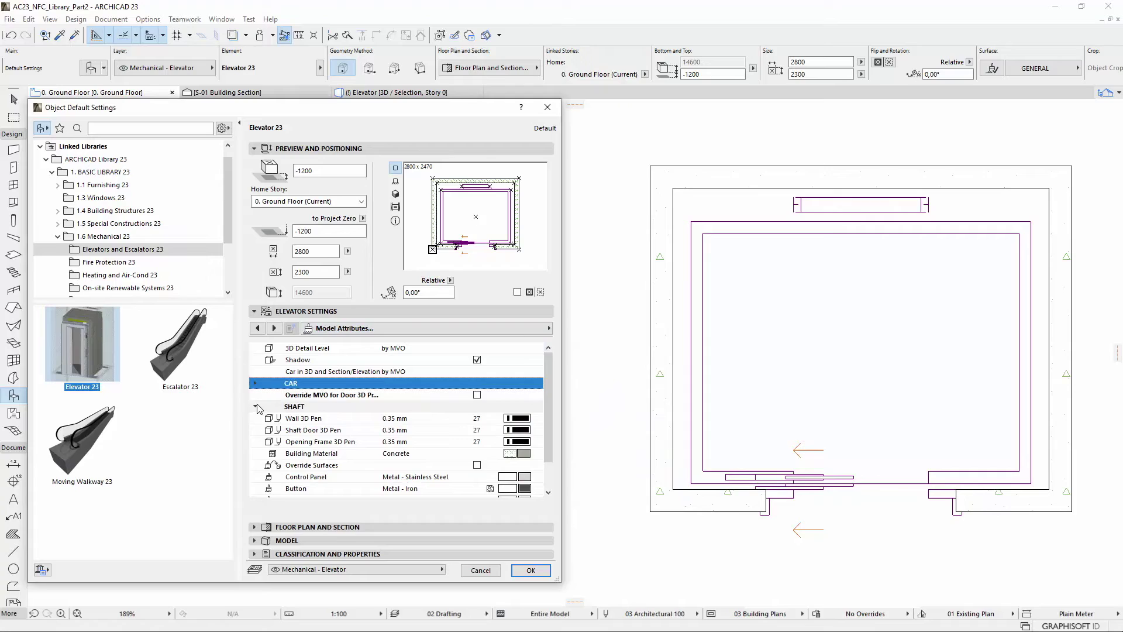
click(255, 407)
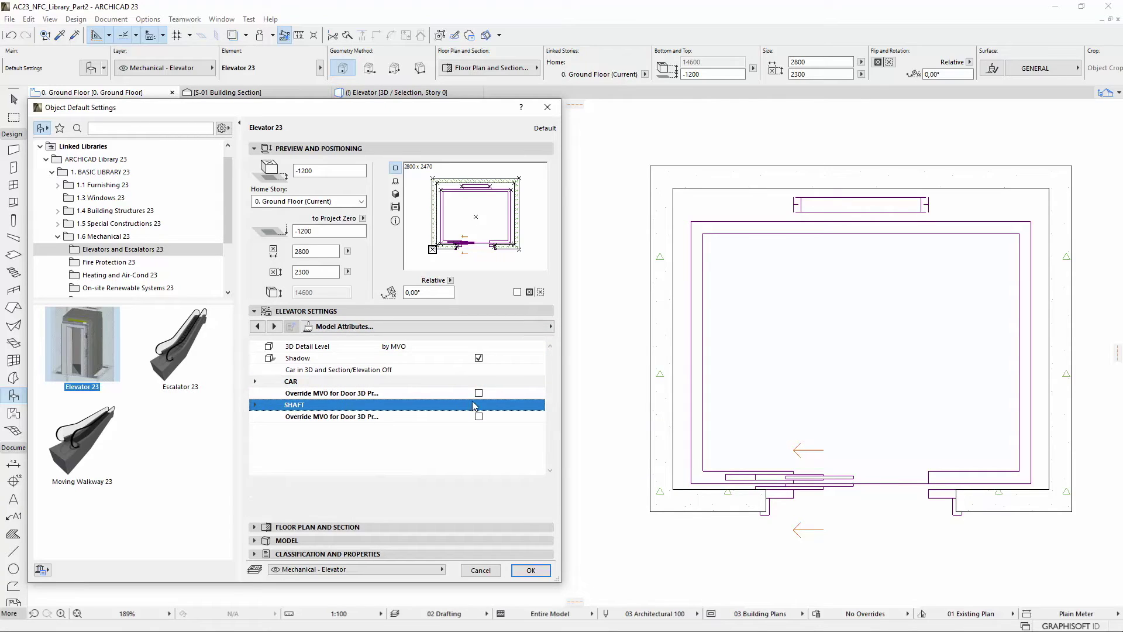
Step: Turn on Override MVO for the shaft's Door 3D Projections and re-expand the SHAFT group
click(497, 395)
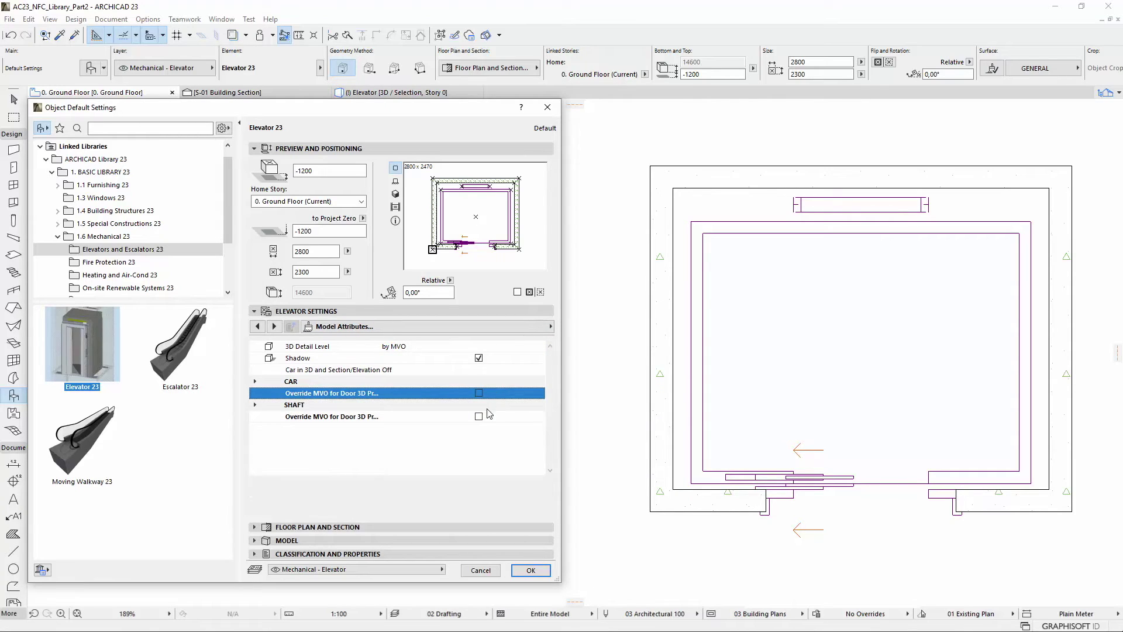
click(479, 418)
click(480, 418)
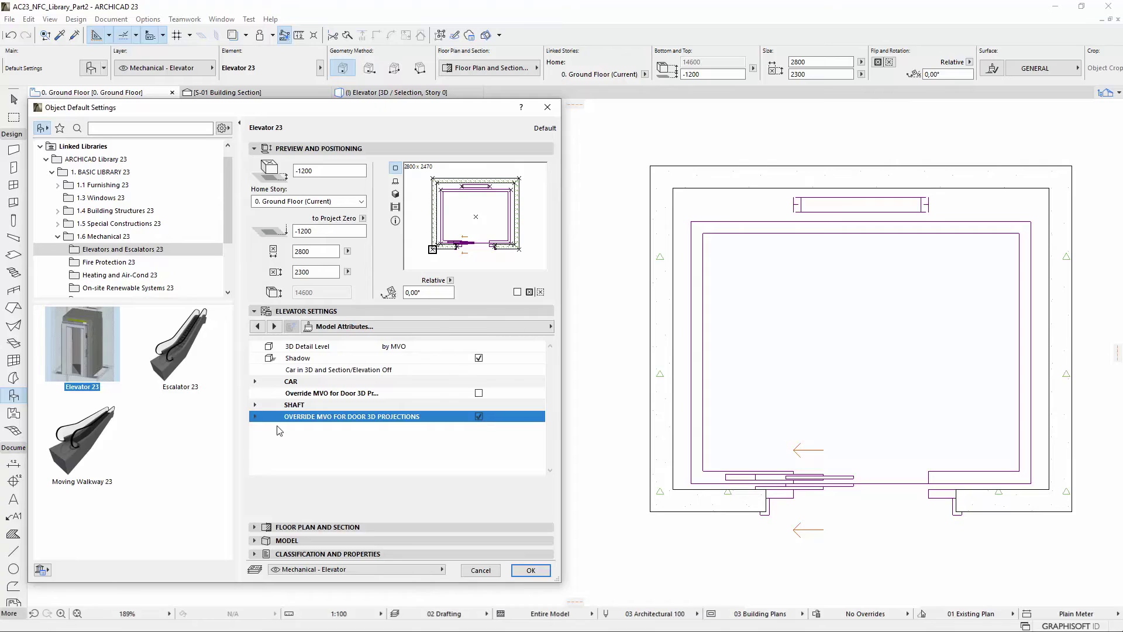
click(256, 416)
scroll(392, 427, down, 1)
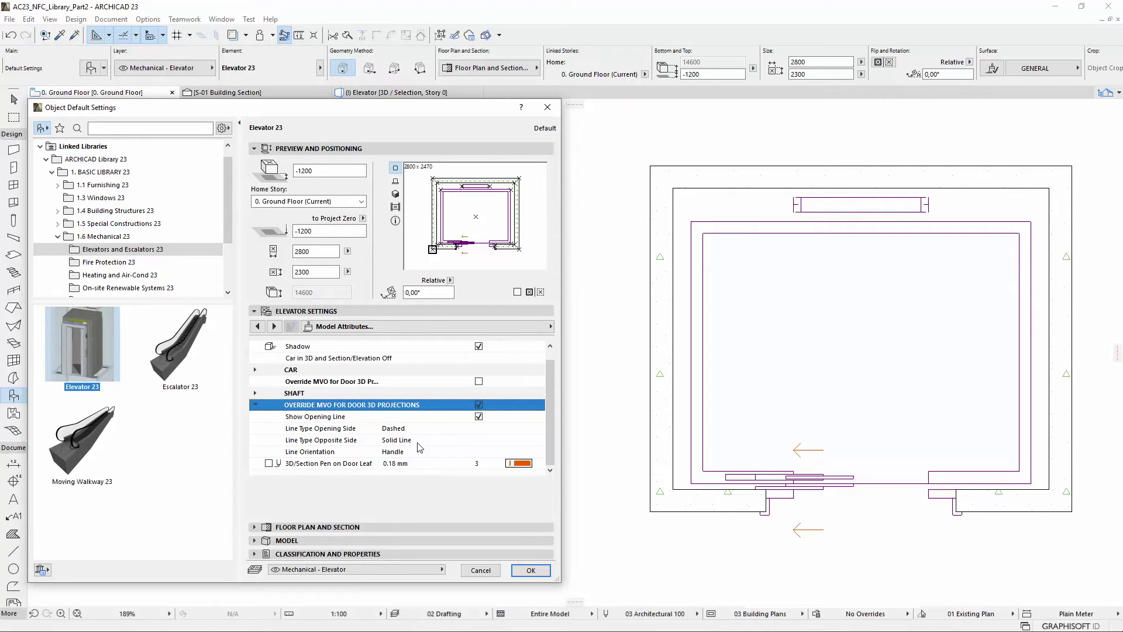
click(255, 404)
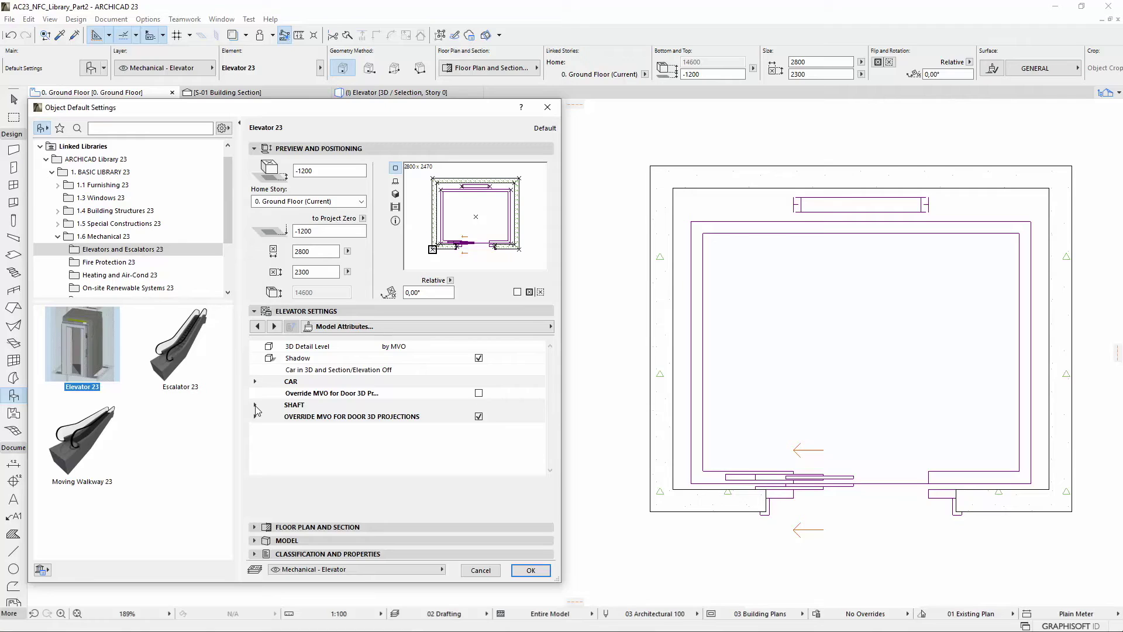
click(255, 406)
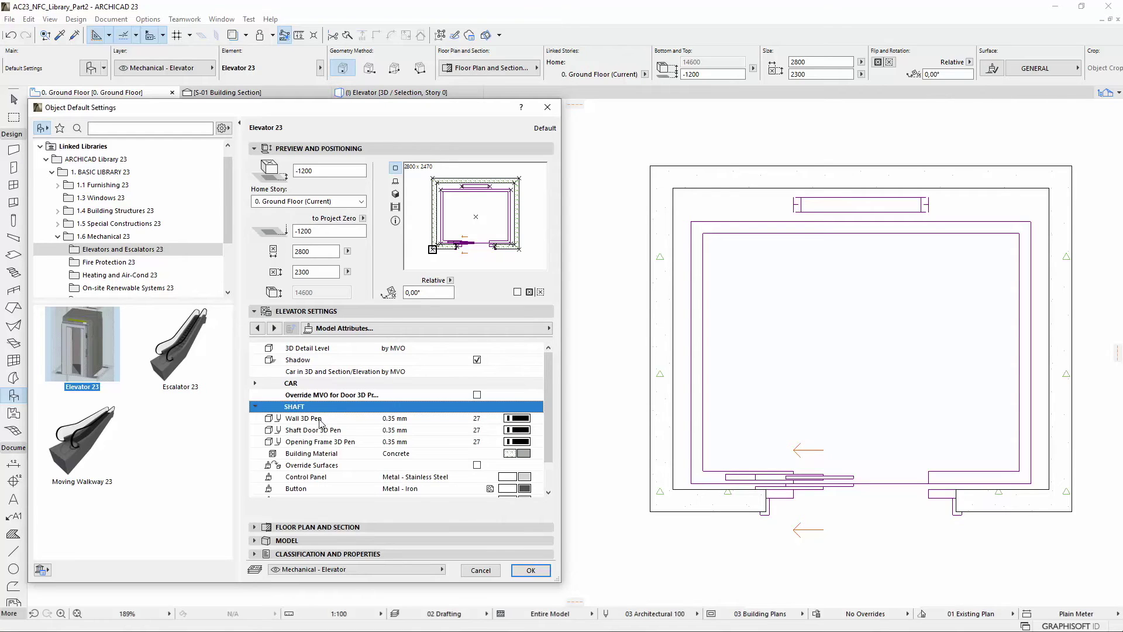
Step: Keep the shaft material as Concrete and turn on Override Surfaces, revealing Titanium White paint
scroll(321, 423, down, 1)
click(351, 422)
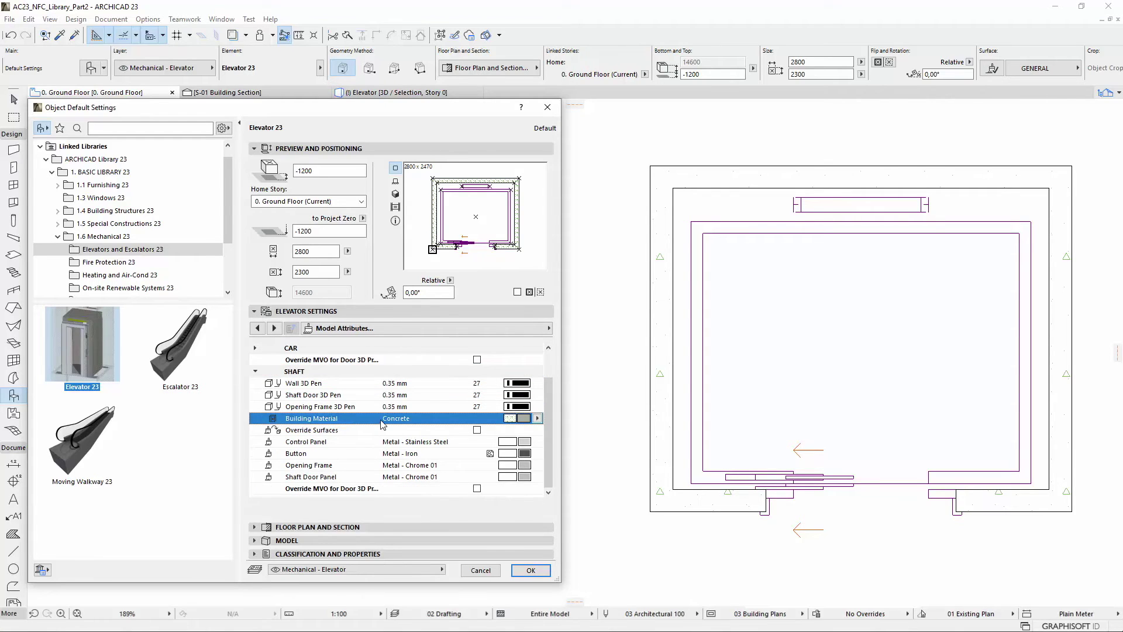
click(538, 419)
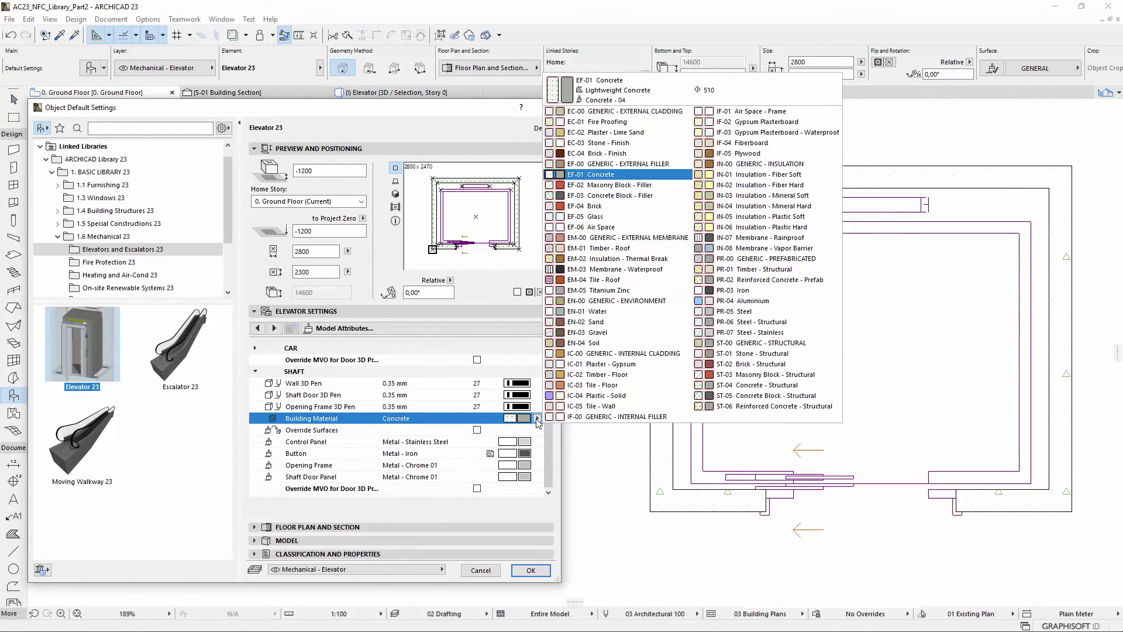
click(538, 420)
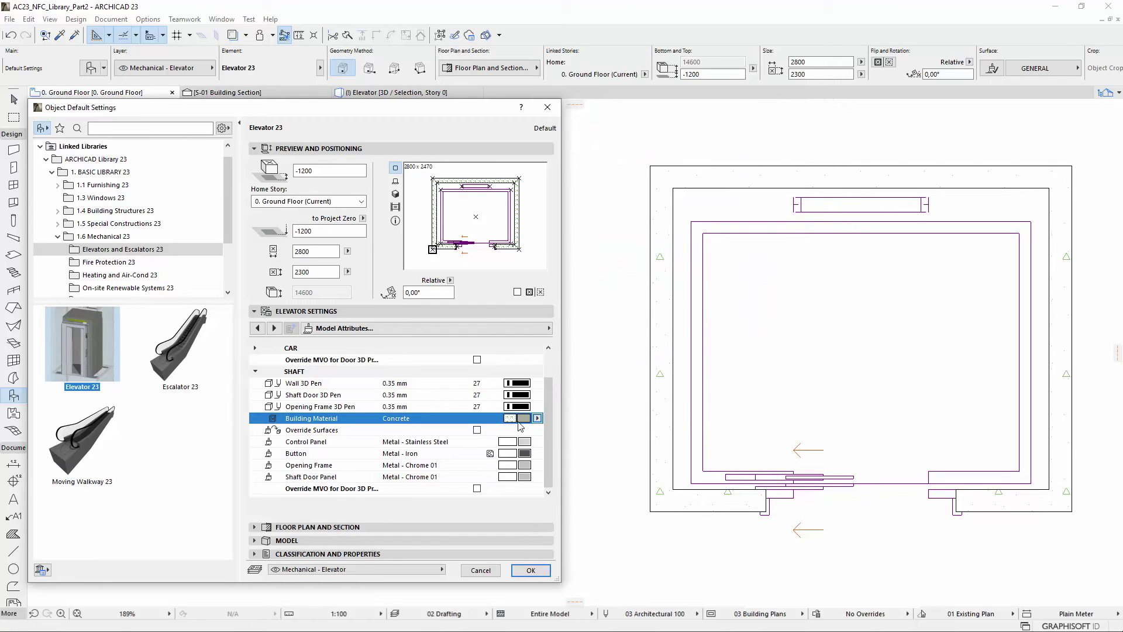
click(478, 430)
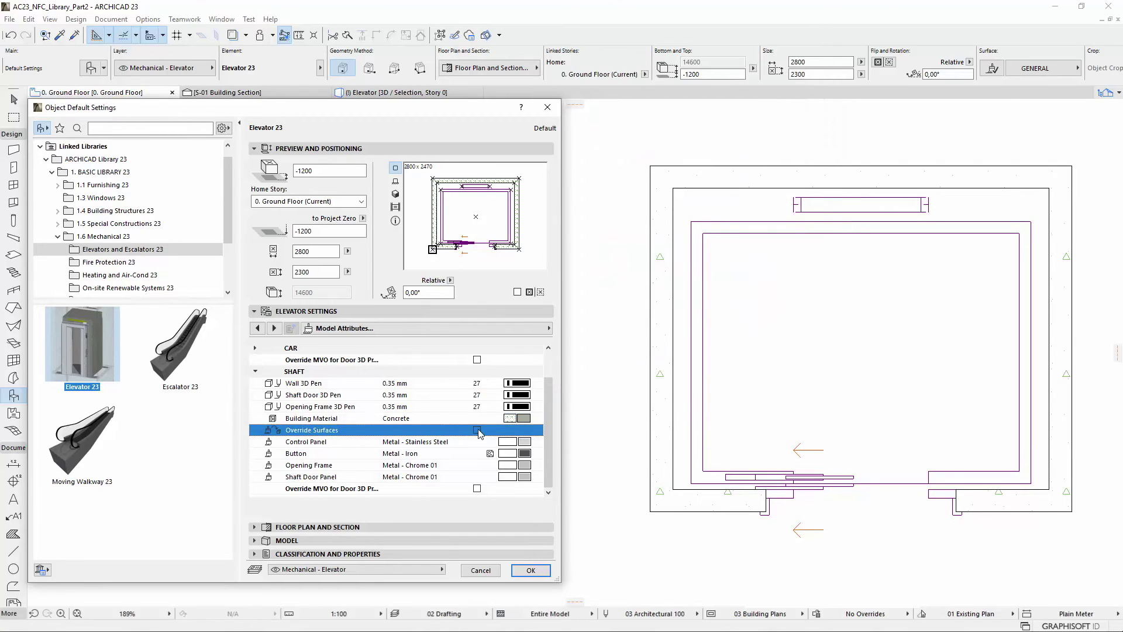
scroll(457, 429, down, 3)
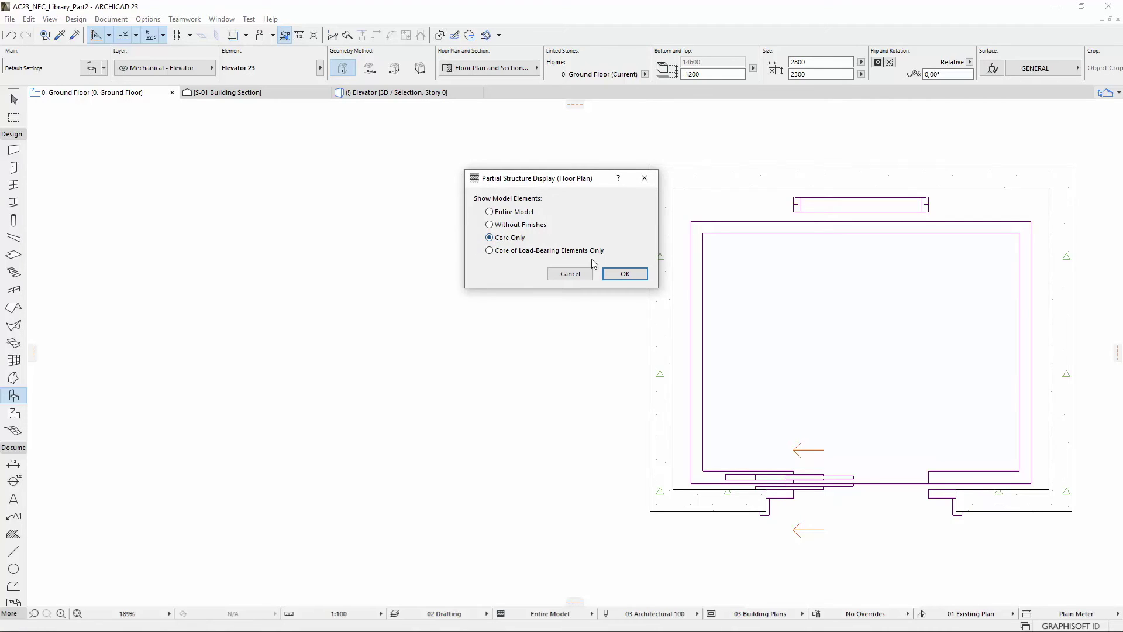
Step: Apply Core Only partial structure display, then check the elevator's Show on Stories setting
click(620, 274)
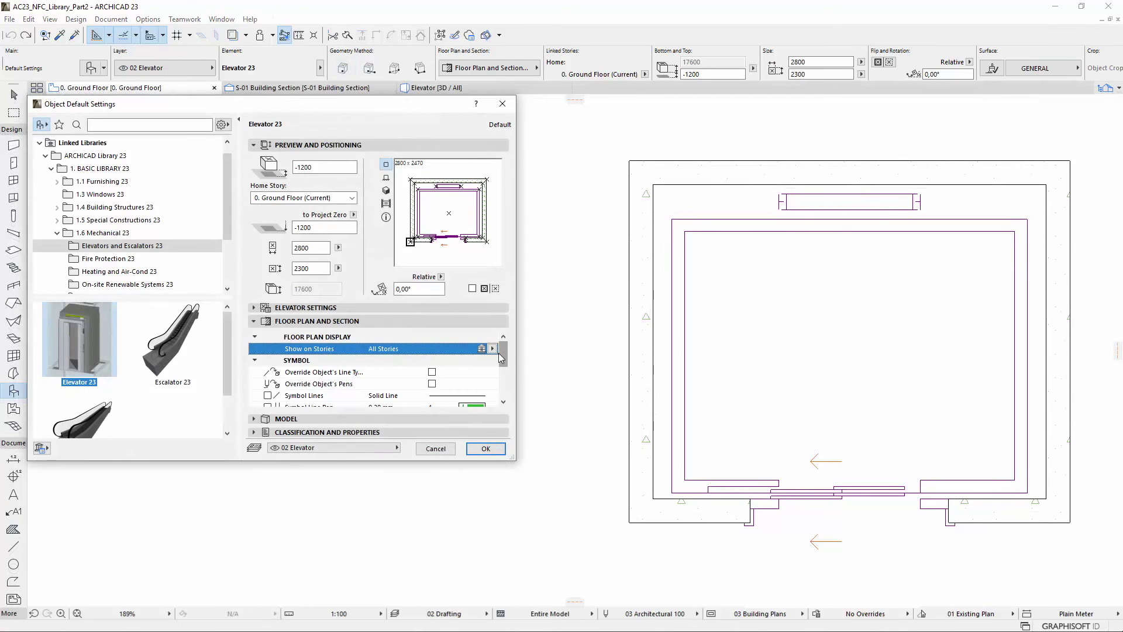
click(492, 349)
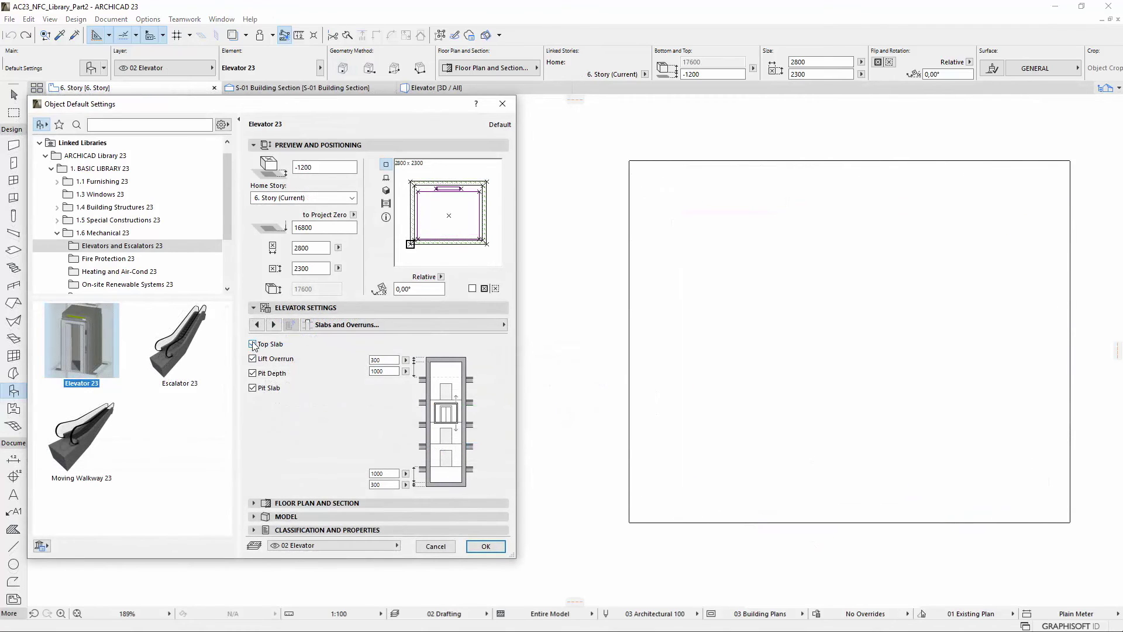
Step: Turn the elevator's Top Slab off, leaving lift overrun, pit depth and pit slab enabled
click(254, 345)
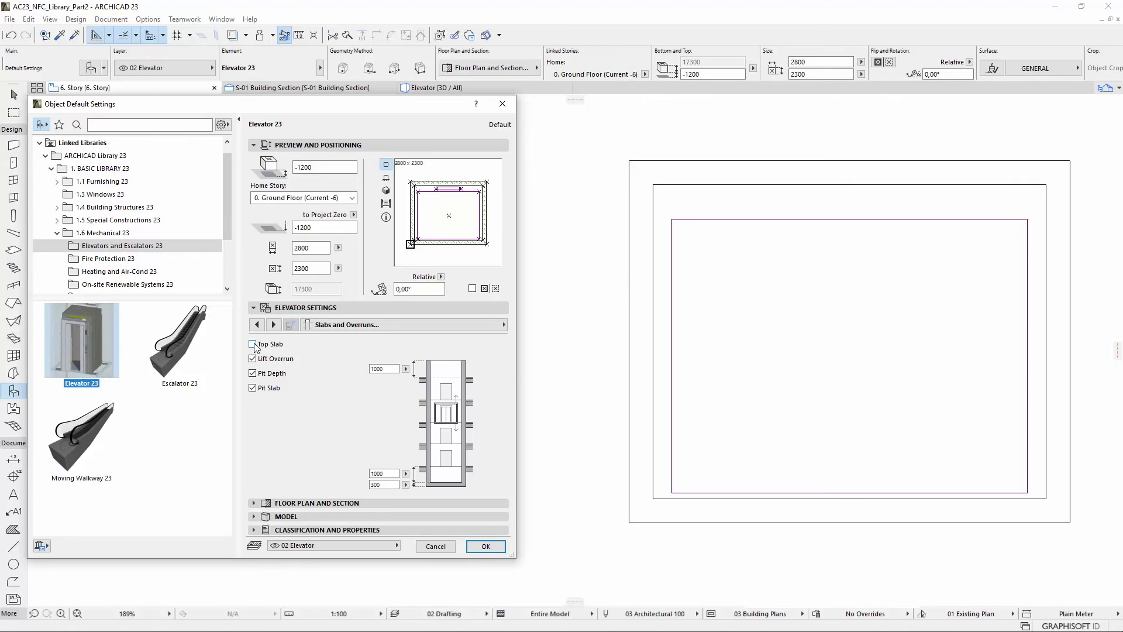
click(253, 344)
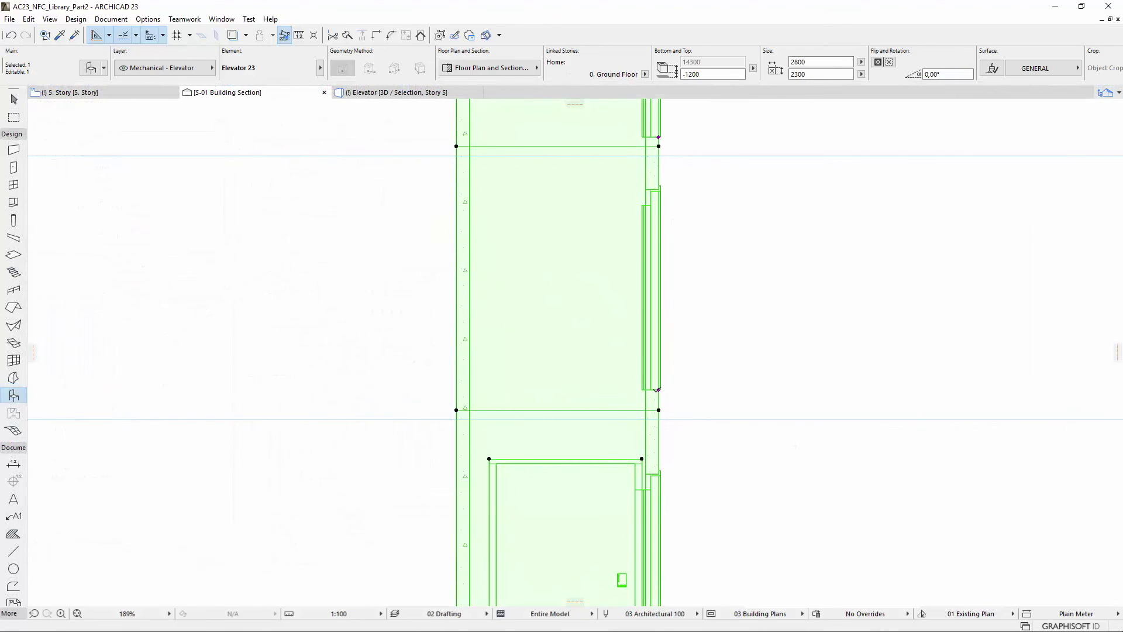
Step: Move the elevator door offset hotspot in the section and 3D, then list the settings pages
click(659, 389)
click(711, 320)
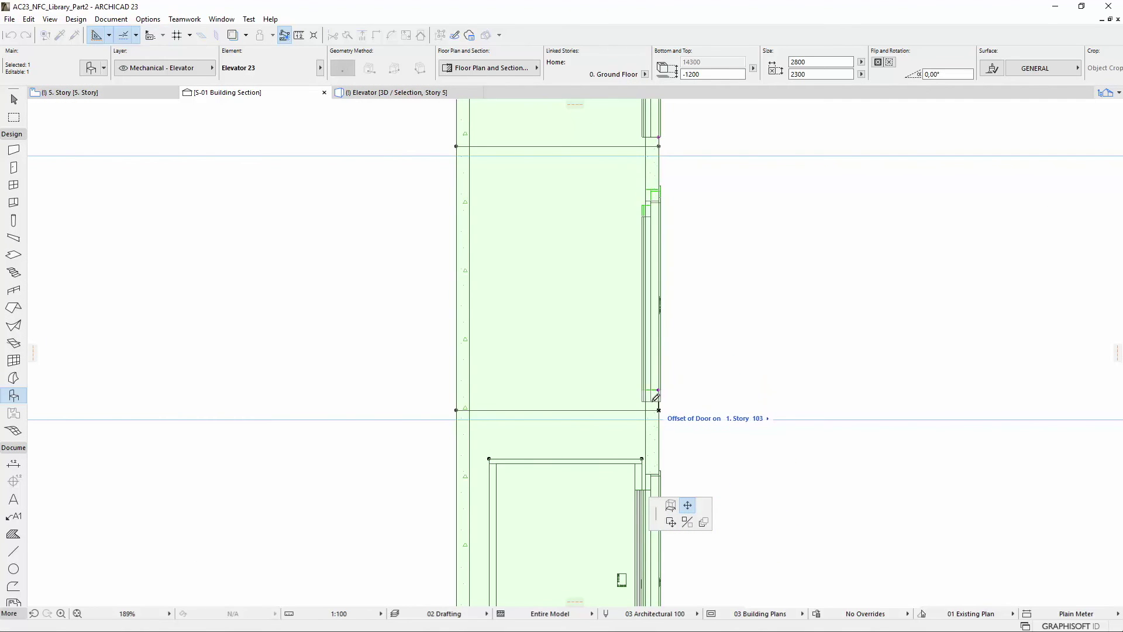
click(659, 401)
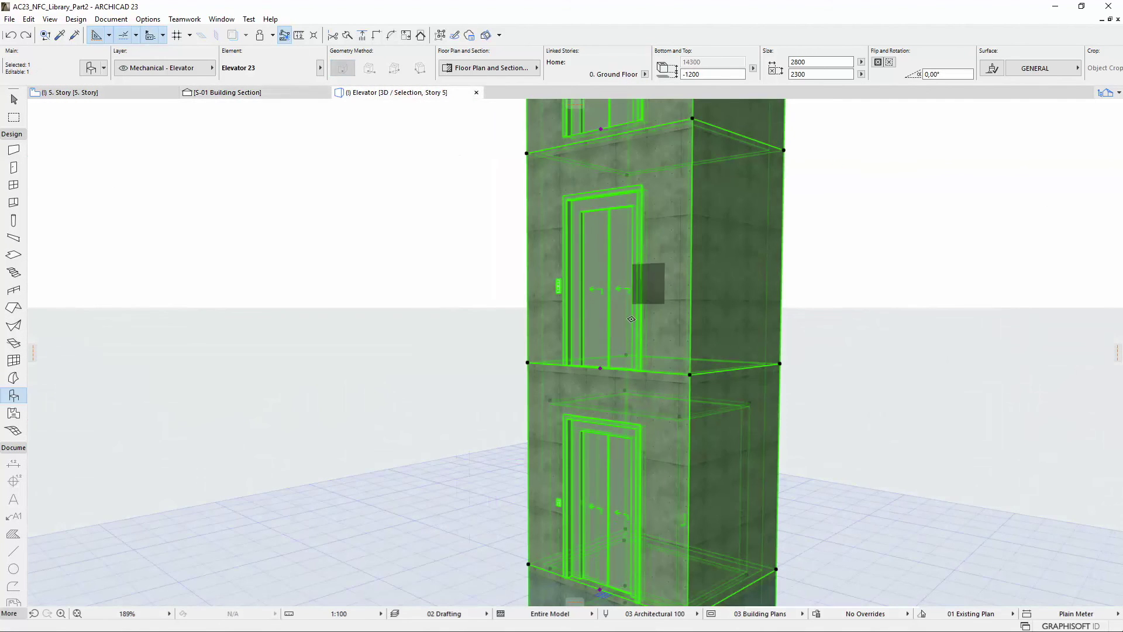
click(601, 367)
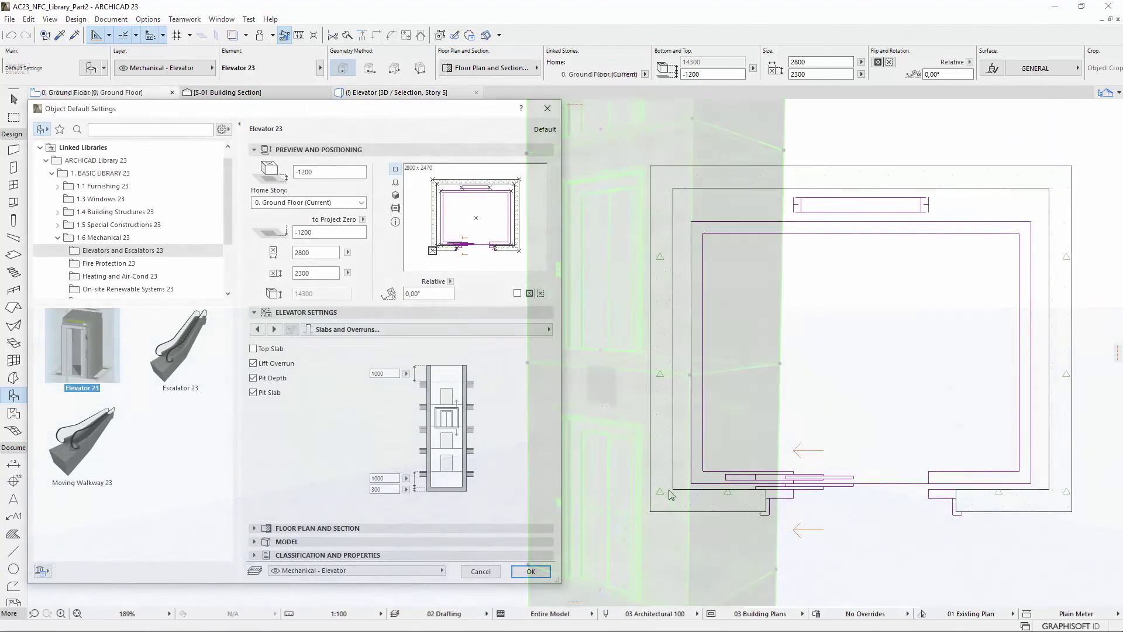
click(546, 329)
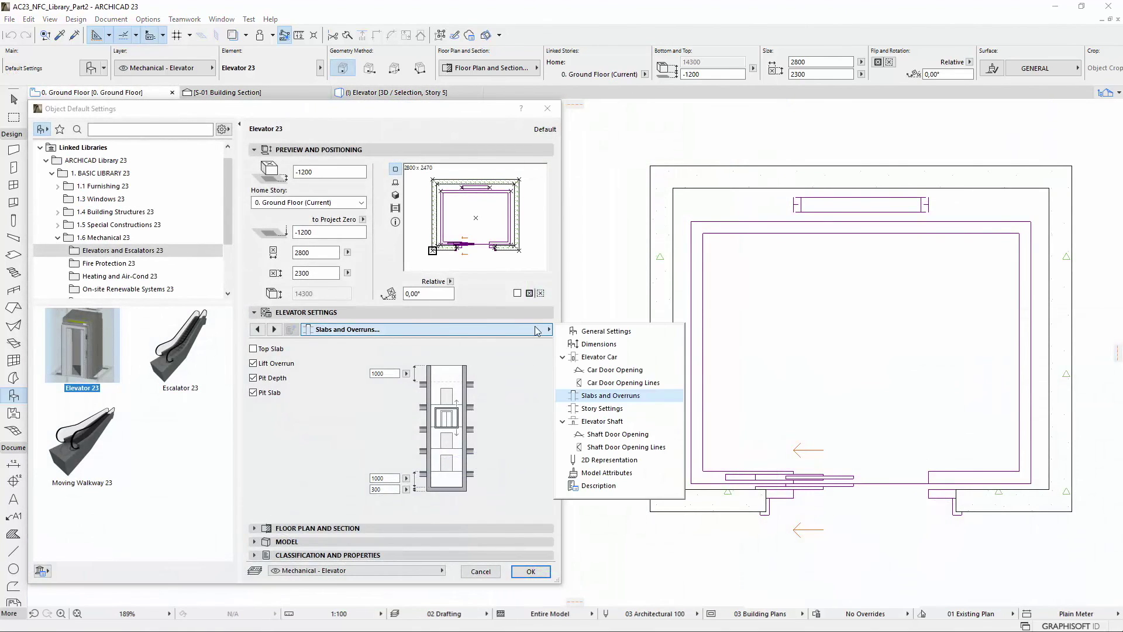